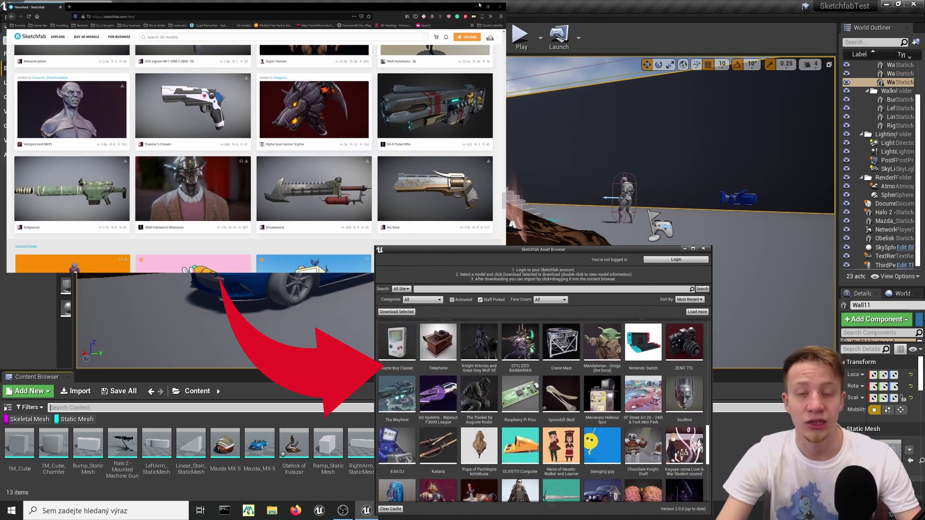
# Step: Bring the Halo 2 - Mounted Machine Gun into the ThirdPersonBP content folder and accept its license
pyautogui.moveTo(623, 313)
pyautogui.mouseDown()
pyautogui.moveTo(465, 304)
pyautogui.moveTo(197, 391)
pyautogui.mouseUp()
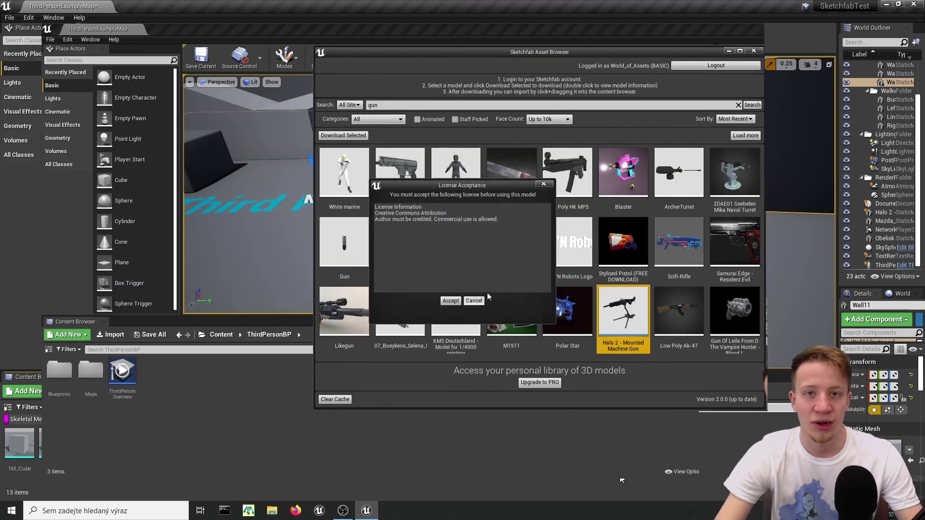
pyautogui.click(451, 302)
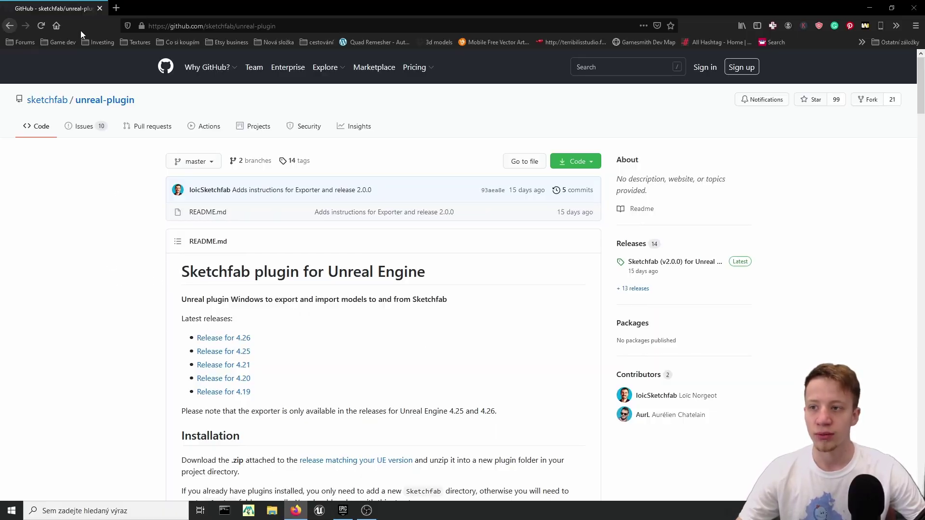
# Step: Read the plugin's README, open the release for Unreal Engine 4.25 and save its Sketchfab.zip file
pyautogui.scroll(-20, 446, 268)
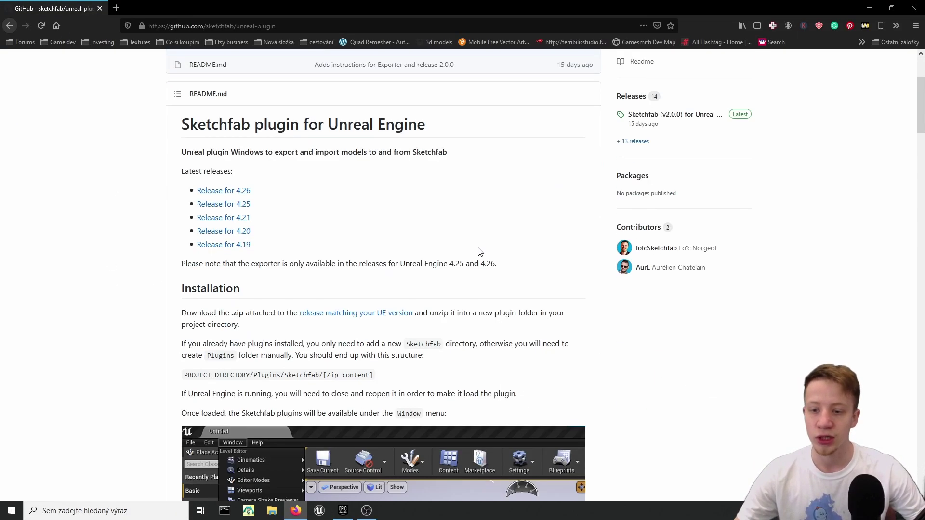
pyautogui.scroll(-10, 509, 335)
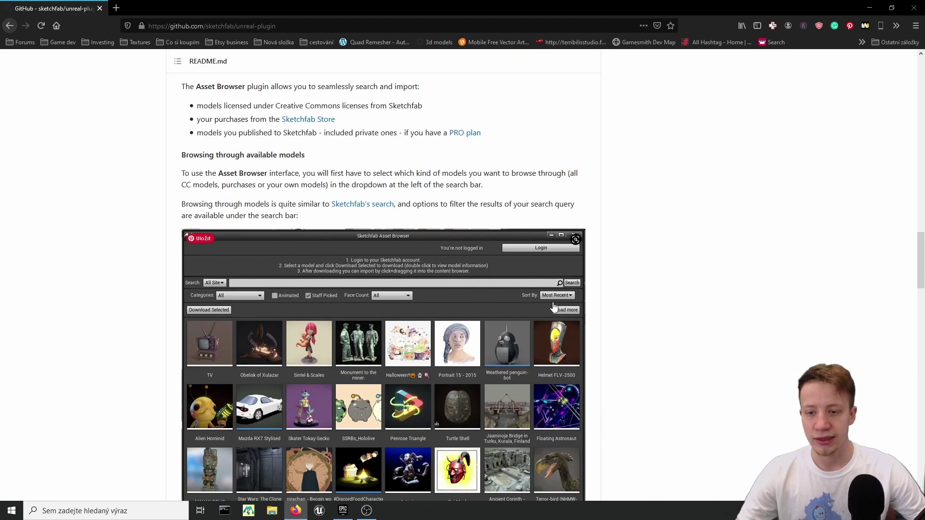
pyautogui.moveTo(671, 399); pyautogui.dragTo(648, 262, button='middle')
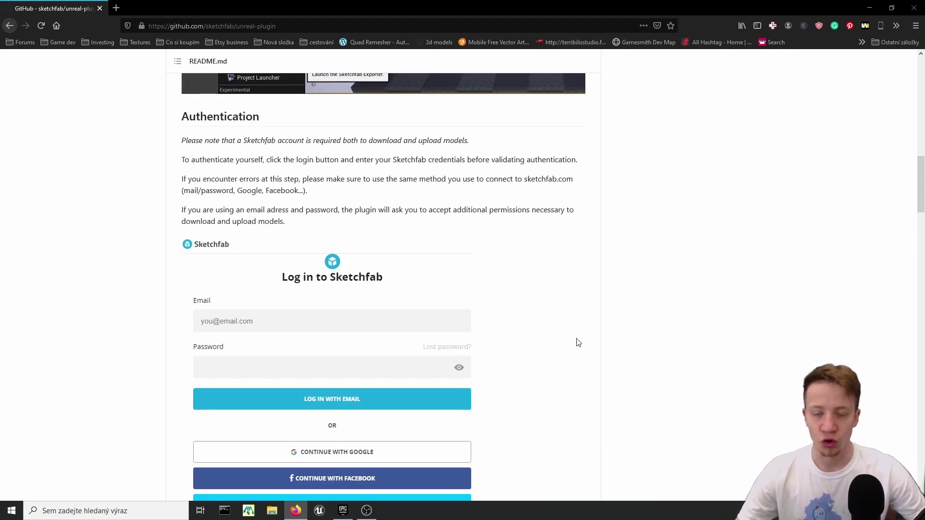
pyautogui.scroll(15, 576, 341)
pyautogui.scroll(-3, 596, 369)
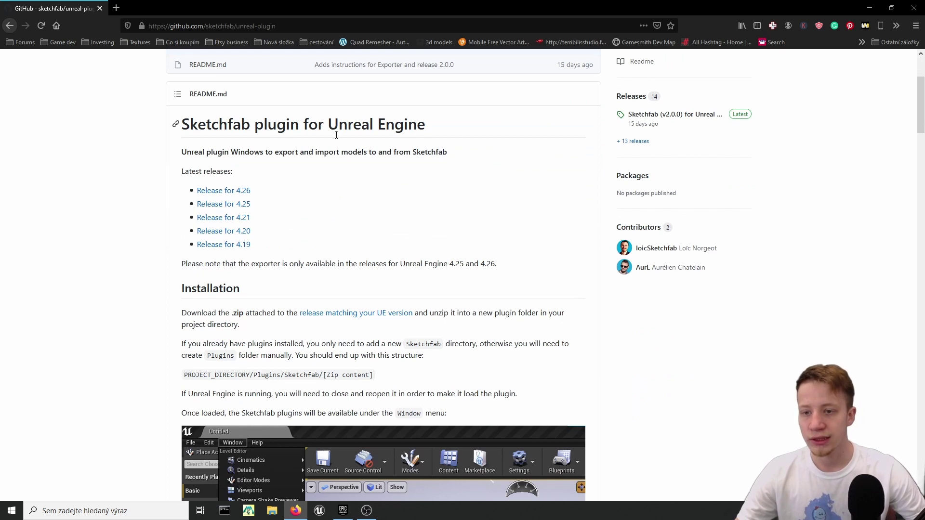
pyautogui.click(225, 211)
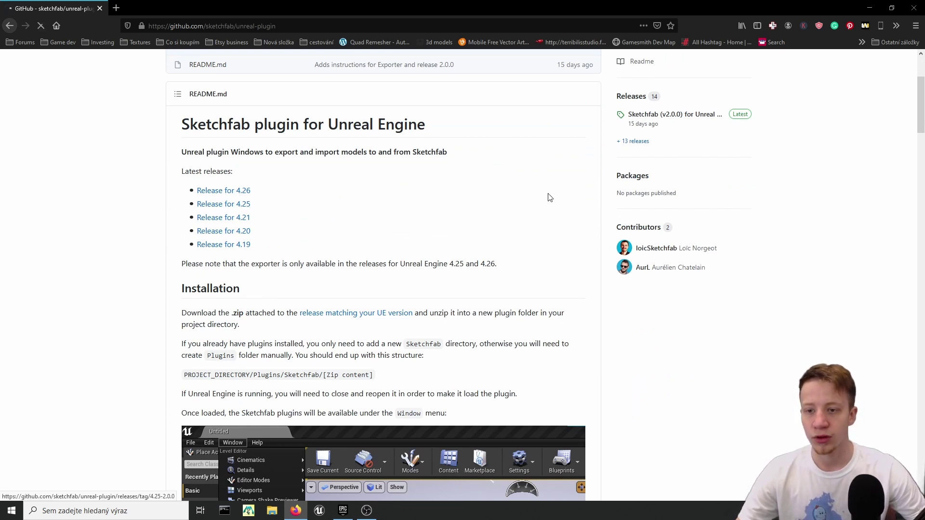
pyautogui.scroll(-1, 517, 325)
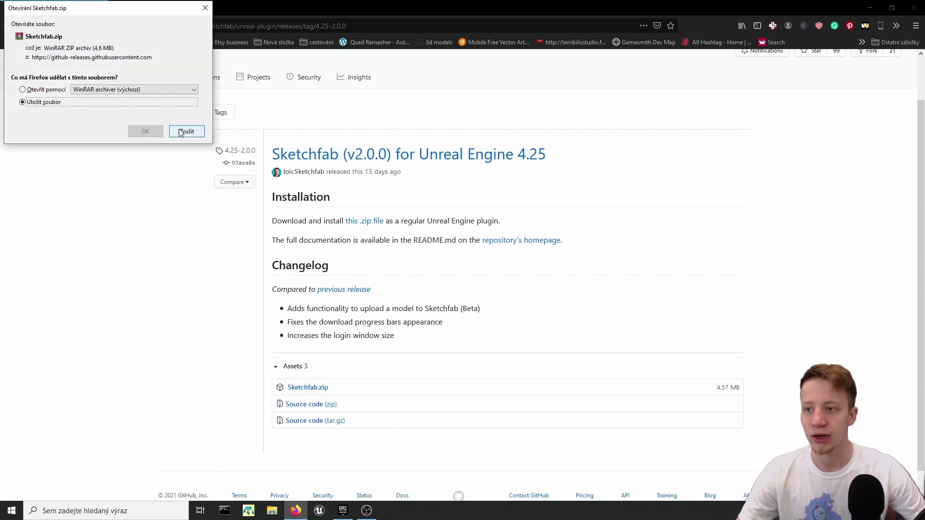
pyautogui.click(145, 132)
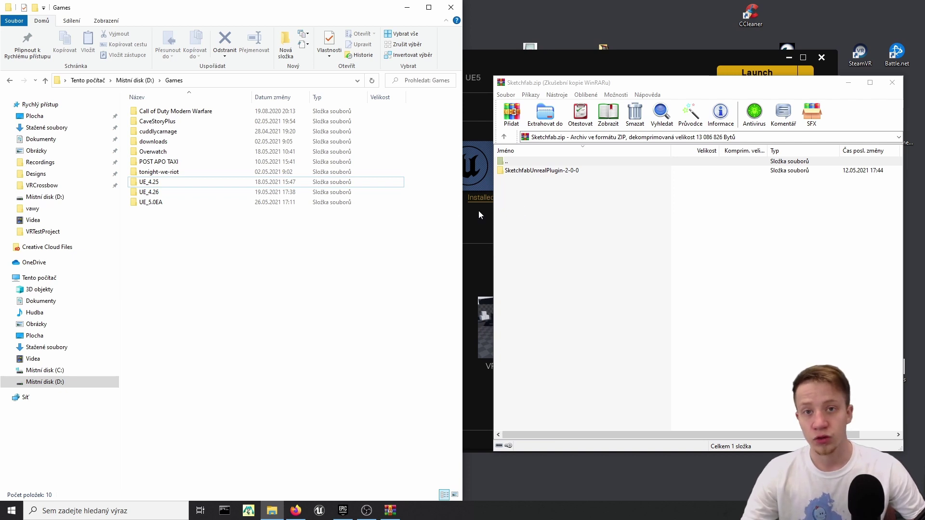
# Step: Extract the SketchfabUnrealPlugin-2-0-0 folder from the archive into the Engine/Plugins folder of UE_4.25
pyautogui.click(153, 184)
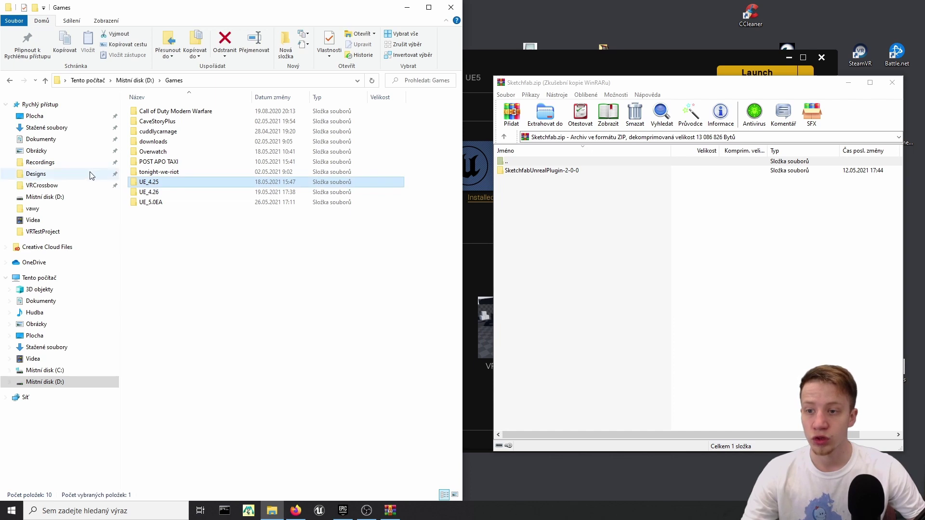
pyautogui.doubleClick(160, 186)
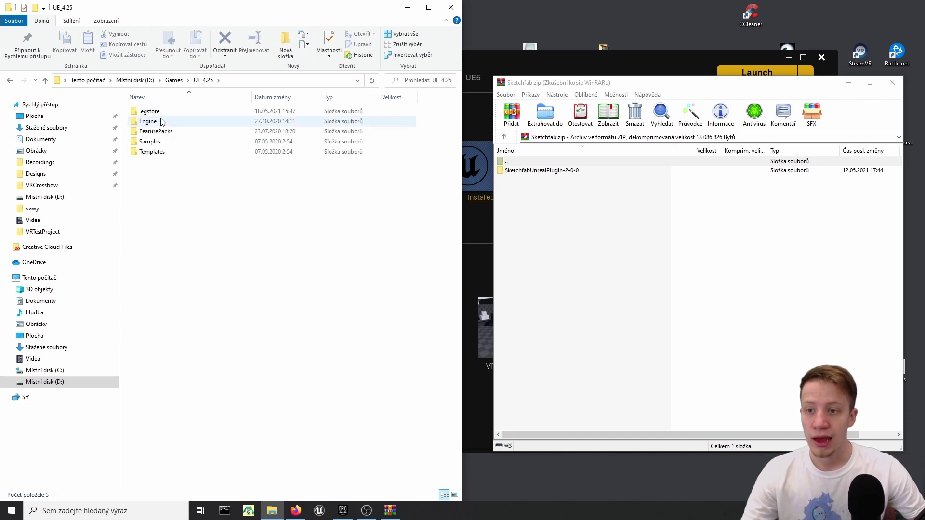
pyautogui.doubleClick(159, 114)
pyautogui.doubleClick(159, 182)
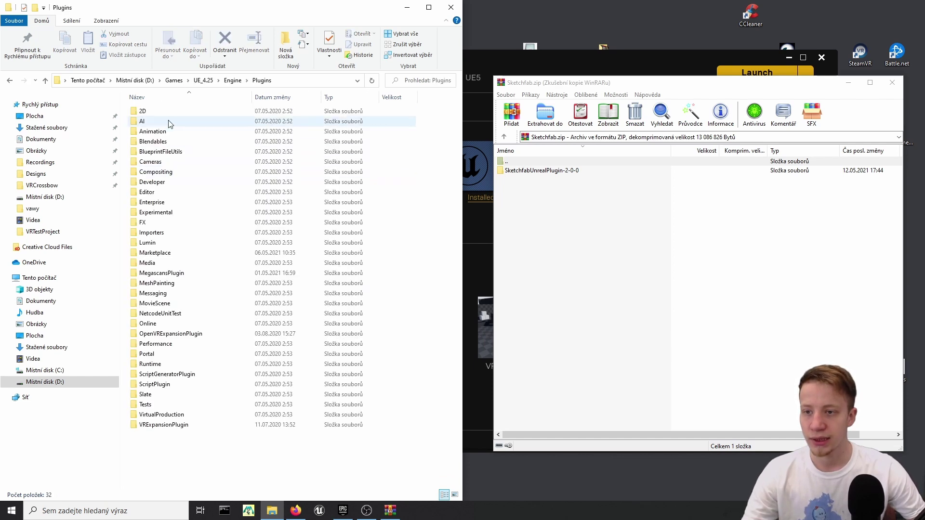
pyautogui.moveTo(540, 172); pyautogui.dragTo(441, 198)
pyautogui.moveTo(249, 467); pyautogui.dragTo(280, 454)
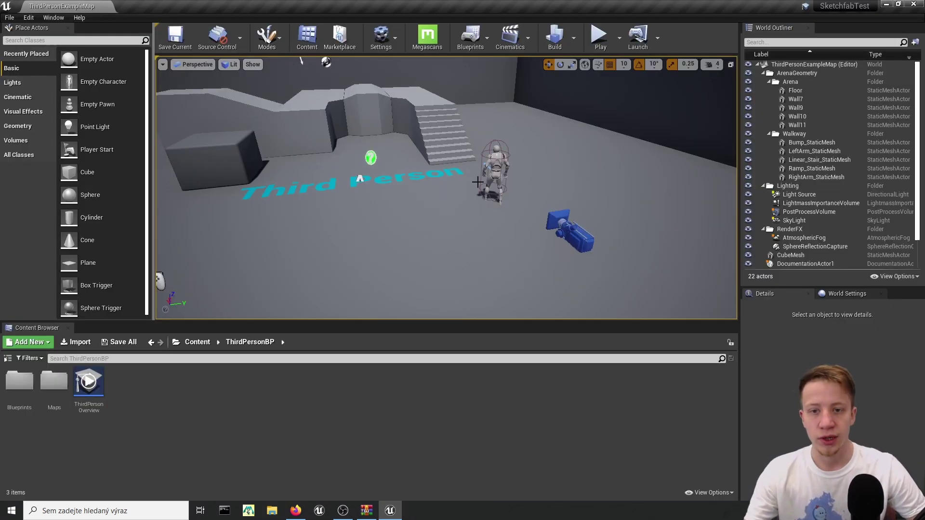
# Step: Switch to the Unreal Editor, run the third-person level briefly and stop the play session
pyautogui.click(599, 36)
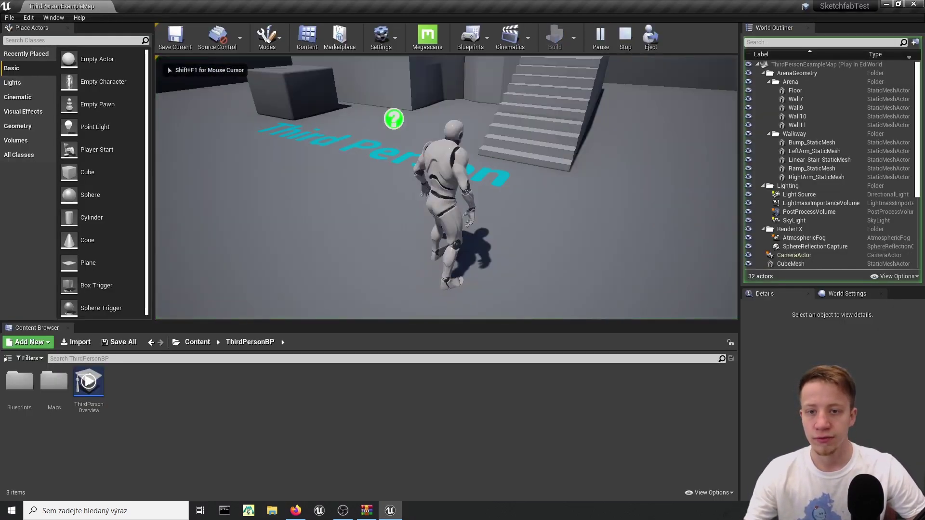
pyautogui.press('Escape')
# Step: Open the plugin manager, browse the installed plugins and search the built-in ones for "sket"
pyautogui.click(10, 17)
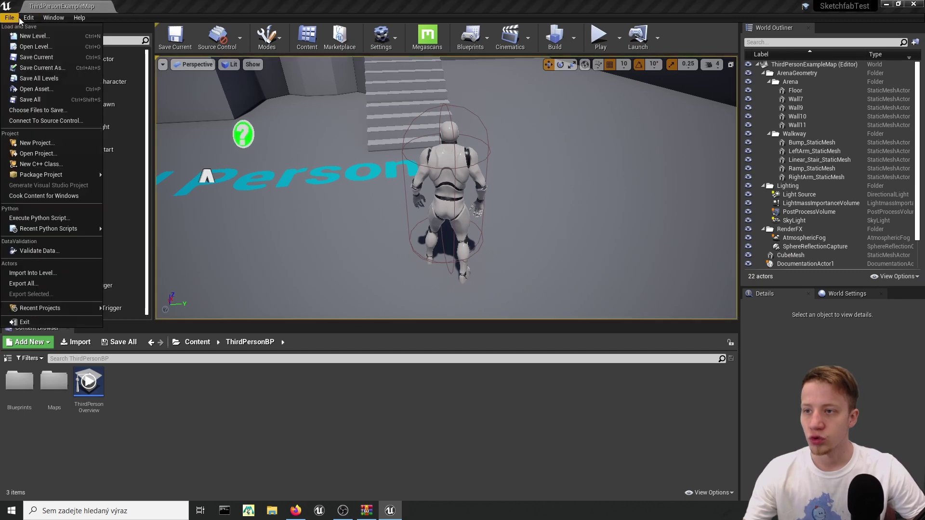
pyautogui.moveTo(28, 18)
pyautogui.click(48, 165)
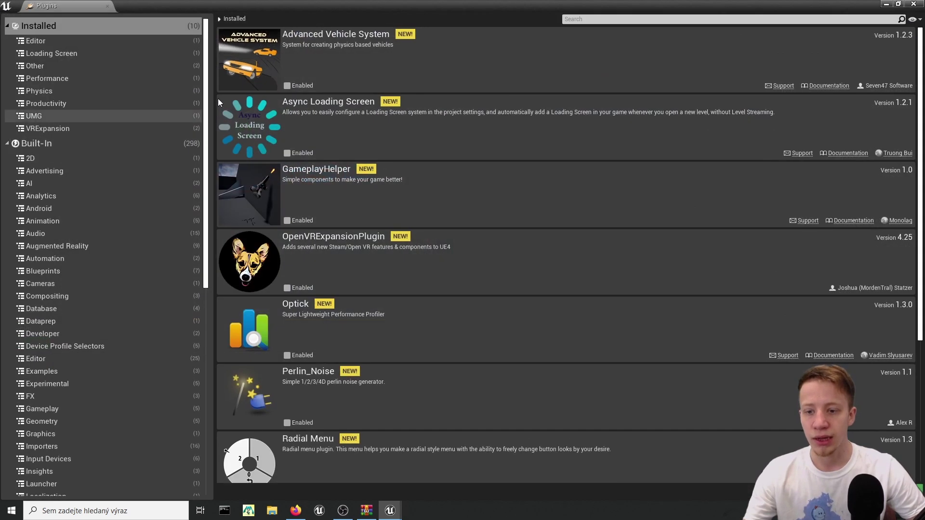
pyautogui.scroll(-3, 490, 157)
pyautogui.scroll(-2, 490, 153)
pyautogui.scroll(5, 486, 165)
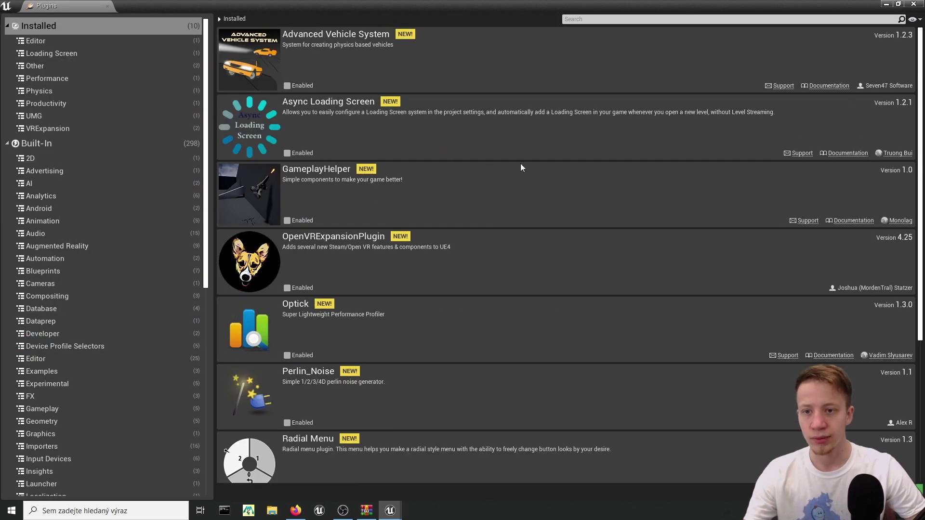
pyautogui.click(57, 26)
pyautogui.click(45, 143)
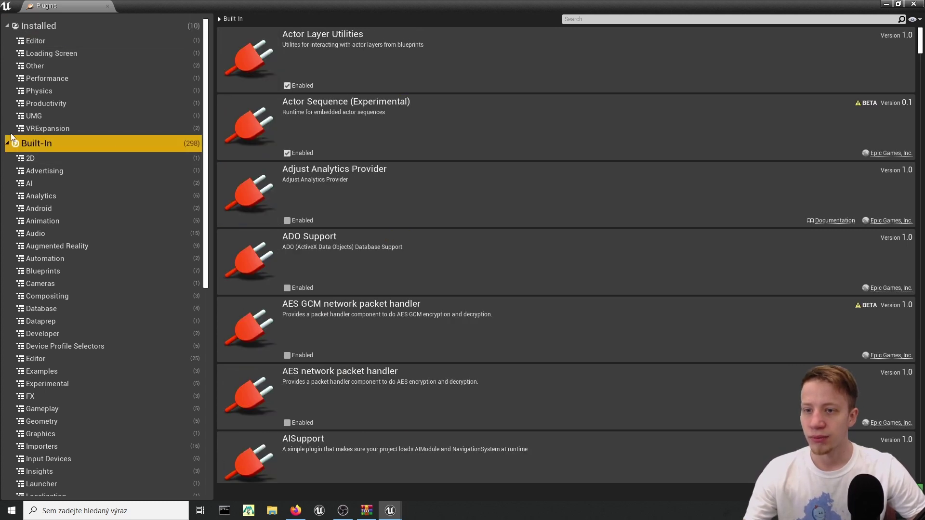
pyautogui.click(629, 21)
pyautogui.write('sket')
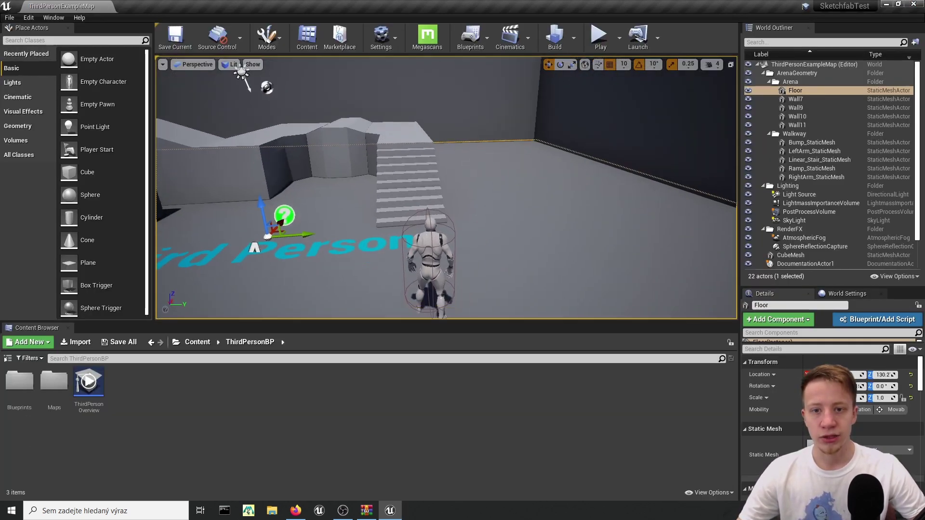
# Step: Open the Sketchfab Asset Browser and turn off its Staff Picked filter
pyautogui.click(54, 17)
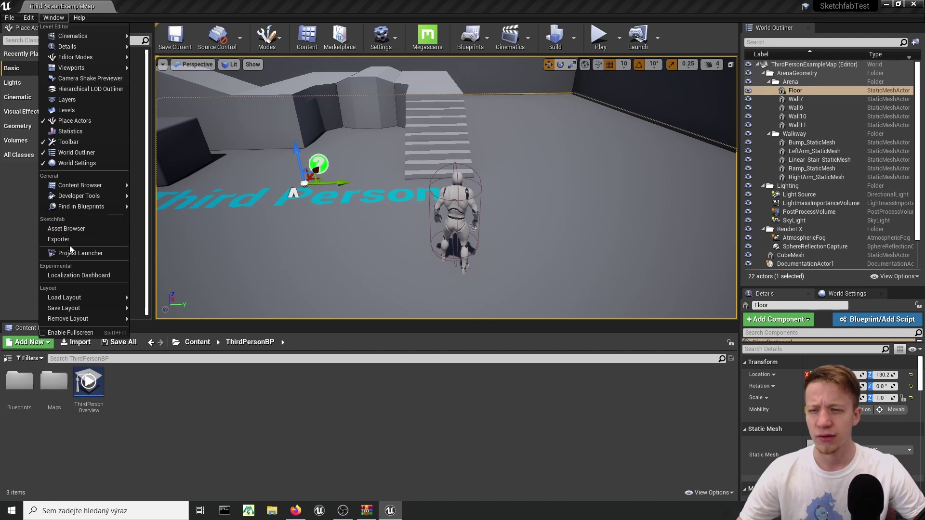
pyautogui.click(91, 229)
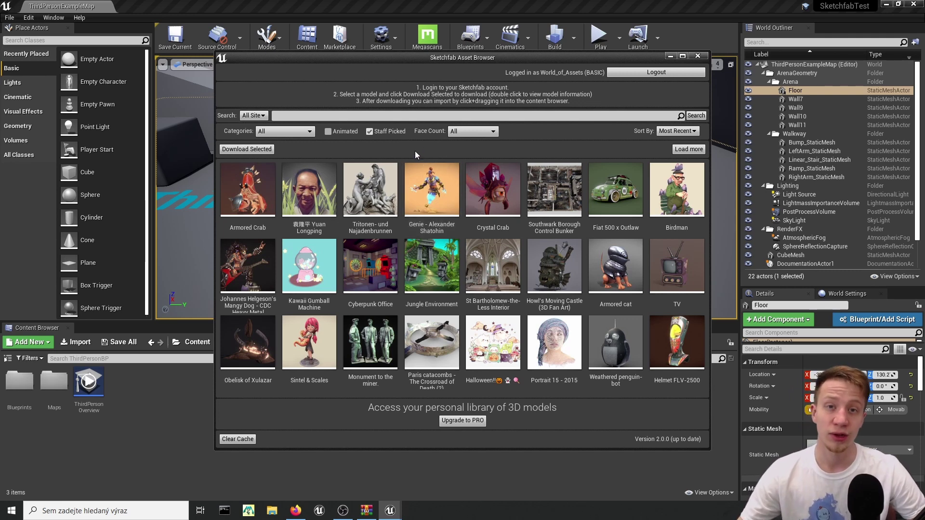
pyautogui.click(385, 134)
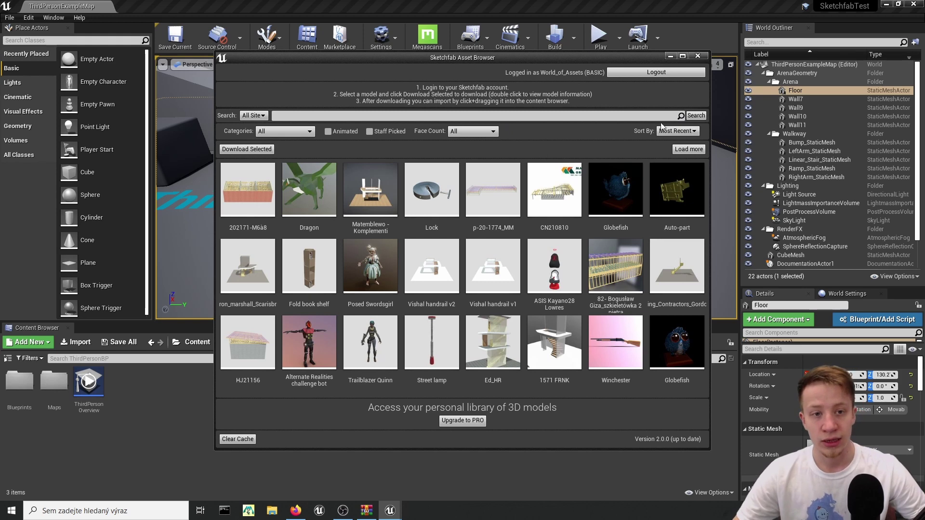
# Step: Search the Sketchfab models for "gun" and limit the face count to Up to 10k
pyautogui.click(327, 116)
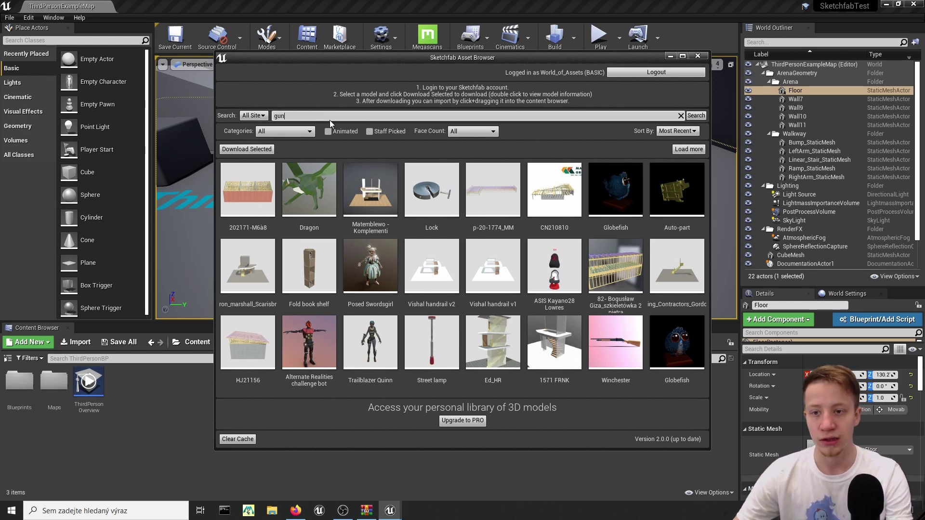
pyautogui.write('gun')
pyautogui.press('Return')
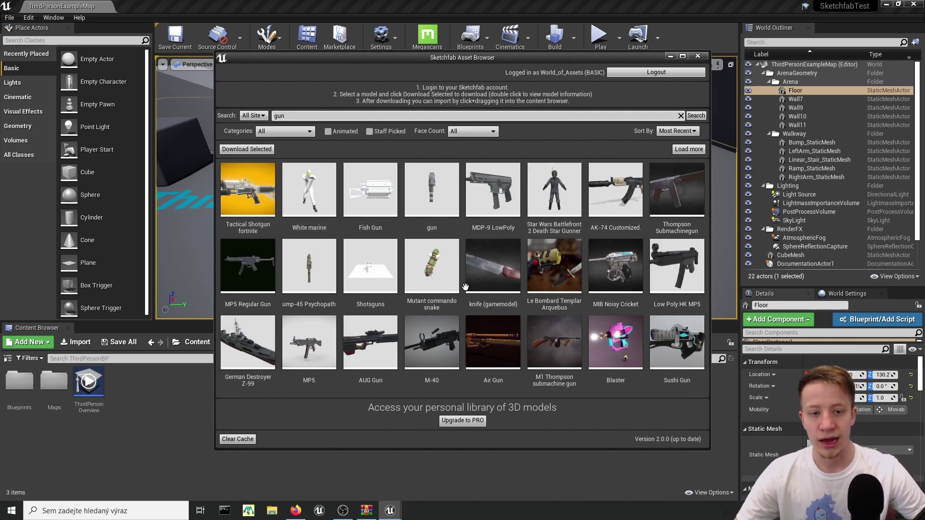
pyautogui.click(480, 134)
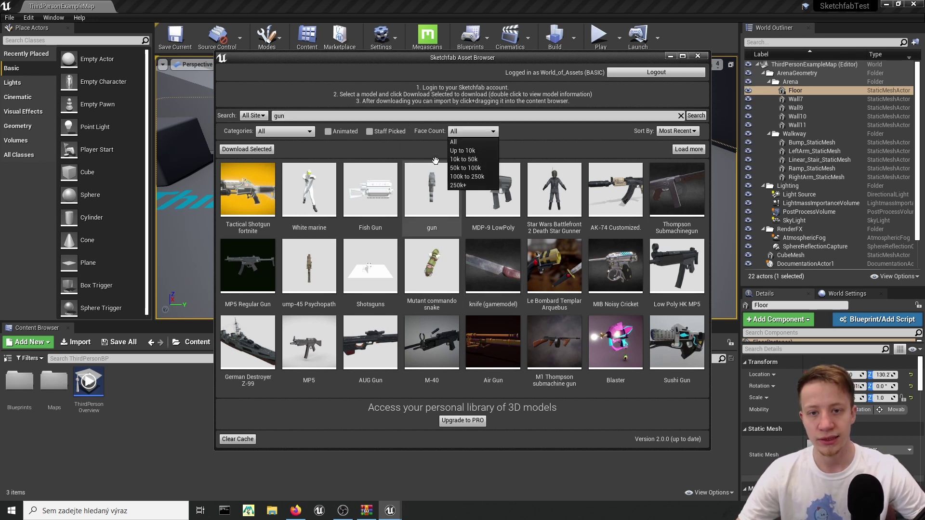
pyautogui.click(470, 152)
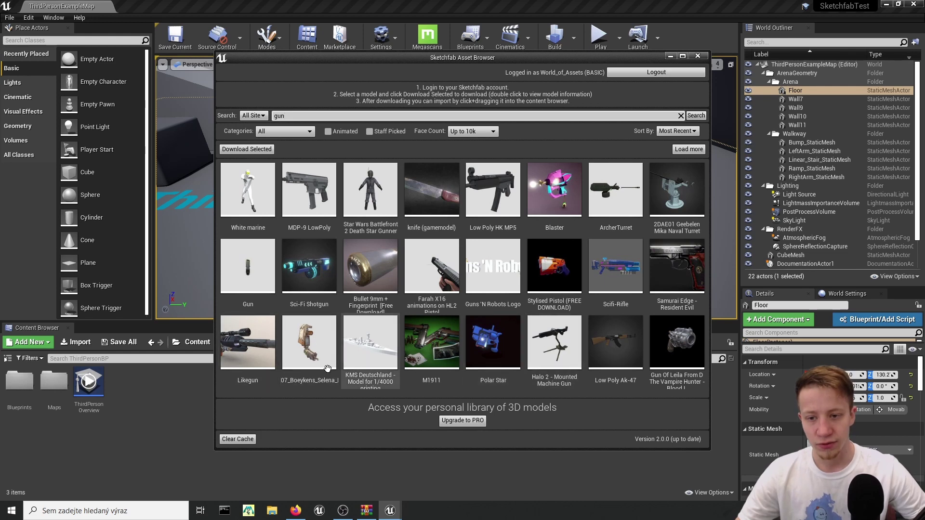
# Step: Open the model info of Halo 2 - Mounted Machine Gun and inspect the model on its Sketchfab web page
pyautogui.doubleClick(557, 341)
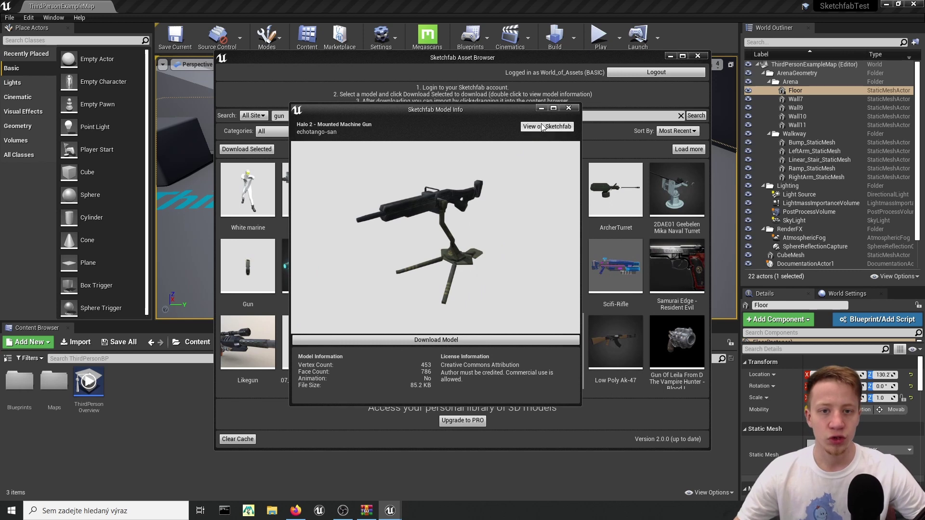
pyautogui.click(547, 126)
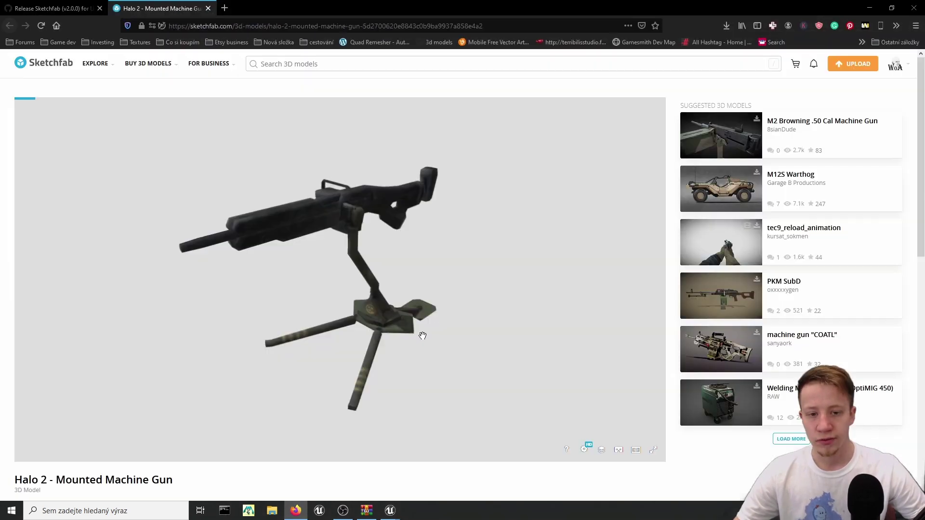
pyautogui.moveTo(421, 334)
pyautogui.mouseDown()
pyautogui.moveTo(295, 252)
pyautogui.moveTo(611, 320)
pyautogui.moveTo(387, 244)
pyautogui.moveTo(162, 301)
pyautogui.moveTo(363, 300)
pyautogui.moveTo(505, 312)
pyautogui.moveTo(405, 230)
pyautogui.moveTo(252, 213)
pyautogui.moveTo(218, 119)
pyautogui.mouseUp()
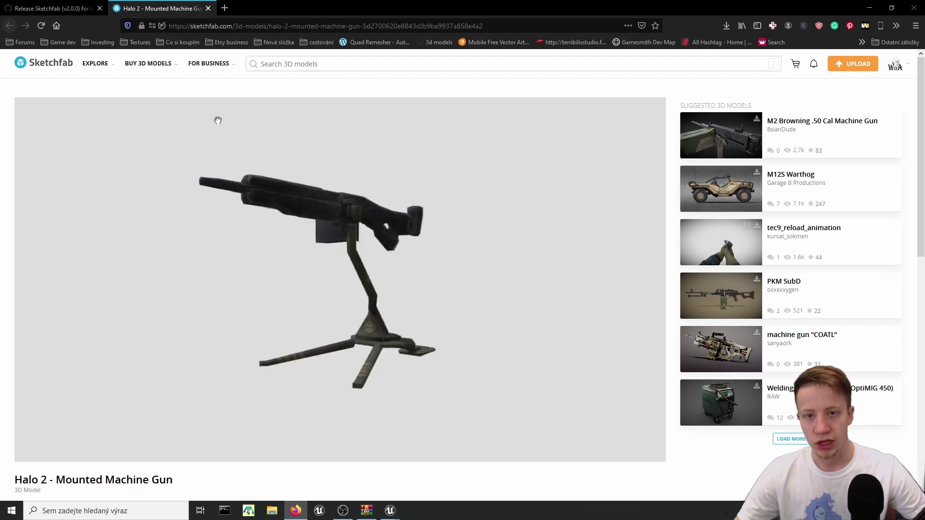
pyautogui.rightClick(855, 4)
pyautogui.press('Escape')
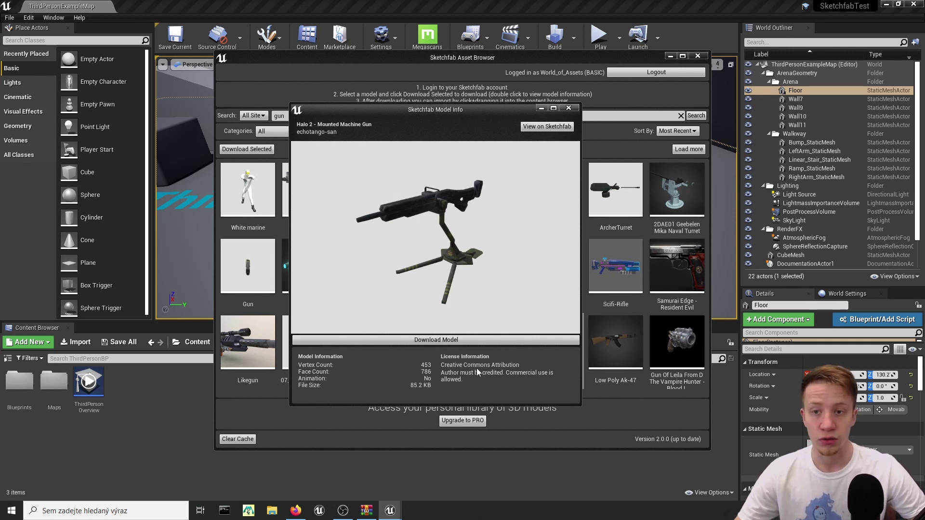
# Step: Download the Halo 2 - Mounted Machine Gun and import it into the ThirdPersonBP folder, accepting the Creative Commons Attribution license
pyautogui.moveTo(456, 112); pyautogui.dragTo(468, 104)
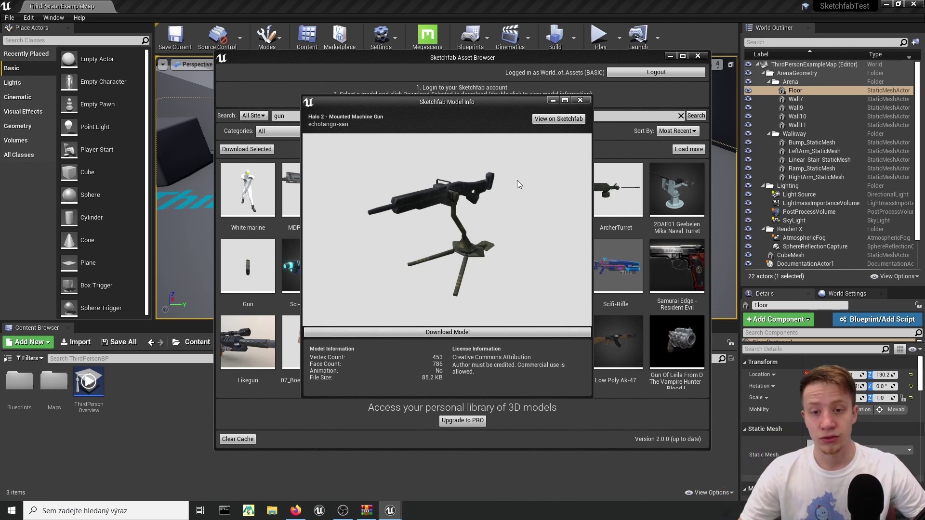
pyautogui.moveTo(469, 101); pyautogui.dragTo(472, 93)
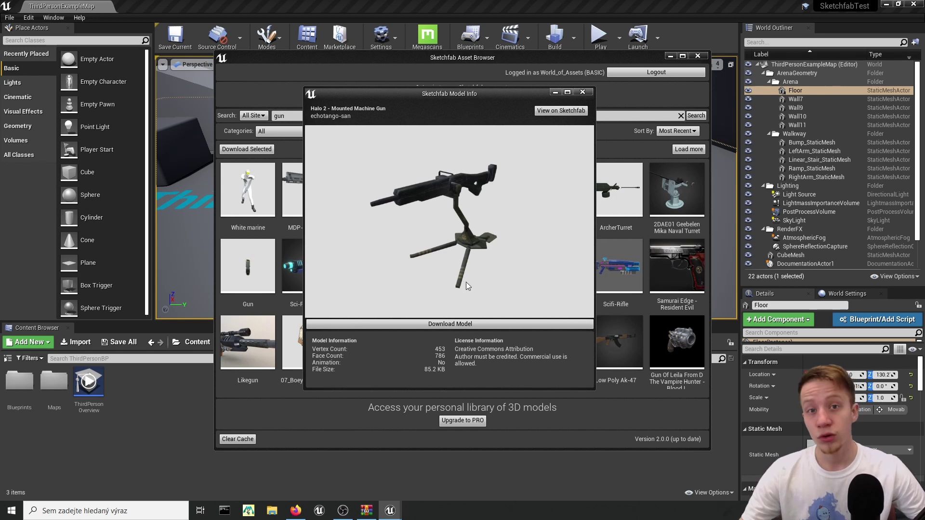
pyautogui.click(457, 323)
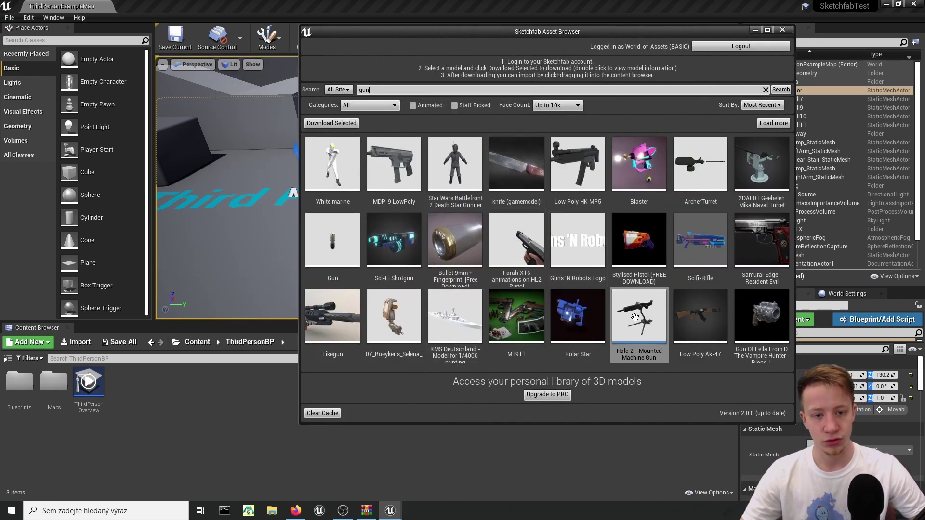
pyautogui.moveTo(635, 318)
pyautogui.mouseDown()
pyautogui.moveTo(262, 328)
pyautogui.moveTo(169, 400)
pyautogui.mouseUp()
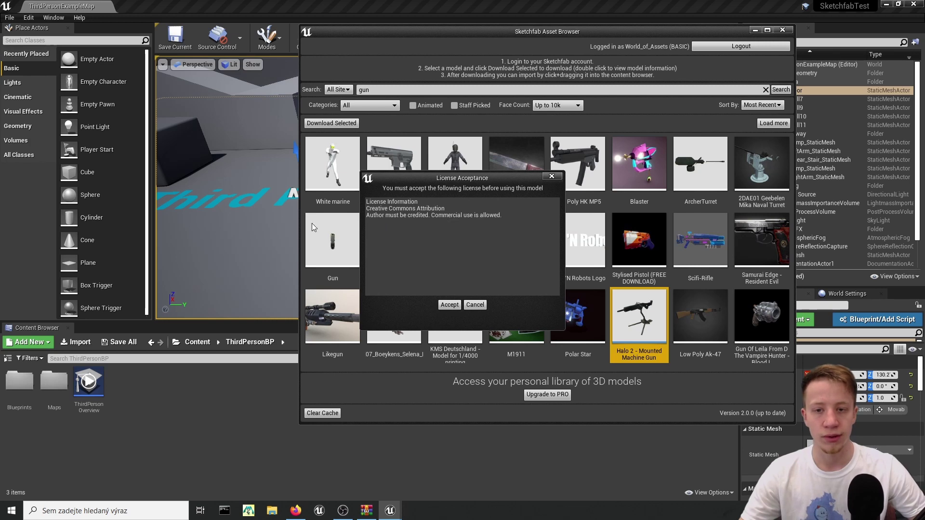
pyautogui.click(450, 306)
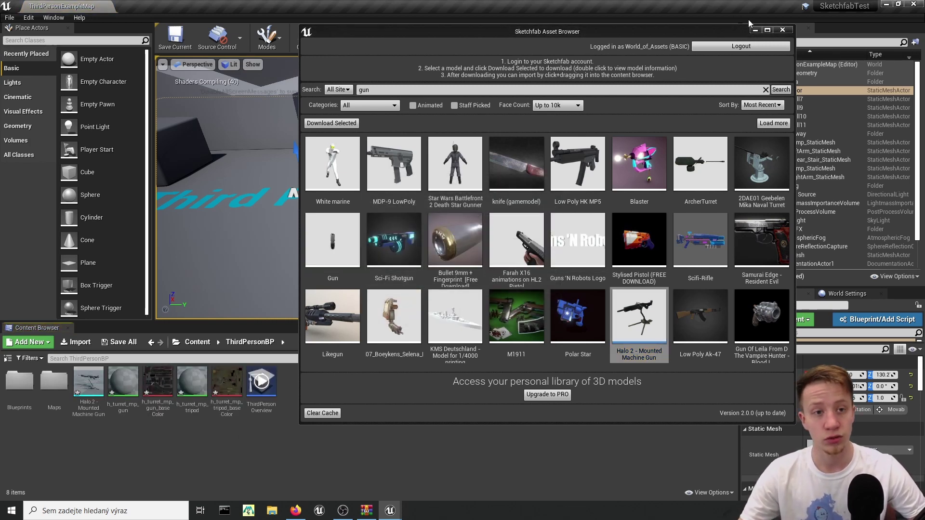
# Step: Close the Sketchfab Asset Browser and place the Halo 2 - Mounted Machine Gun mesh on the level floor
pyautogui.moveTo(731, 30); pyautogui.dragTo(651, 56)
pyautogui.click(700, 60)
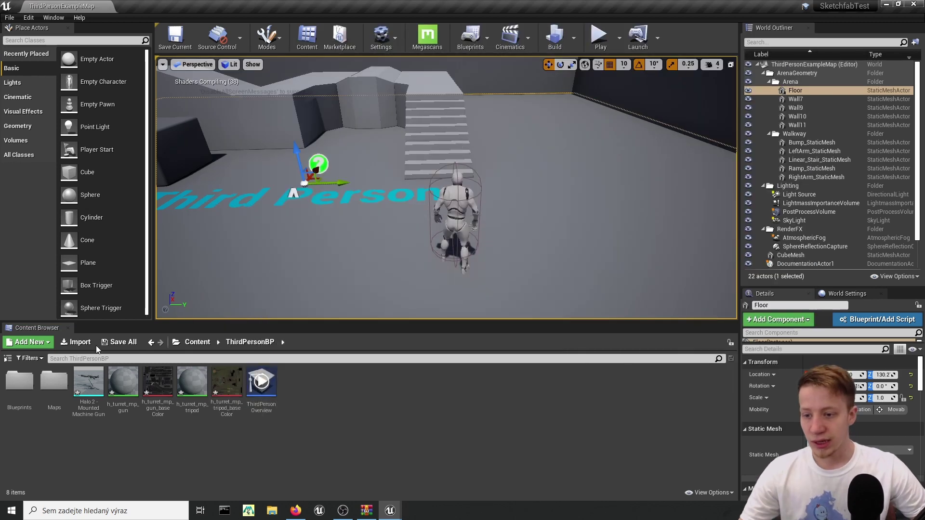
pyautogui.moveTo(88, 384); pyautogui.dragTo(293, 252)
pyautogui.moveTo(408, 256); pyautogui.dragTo(308, 257, button='right')
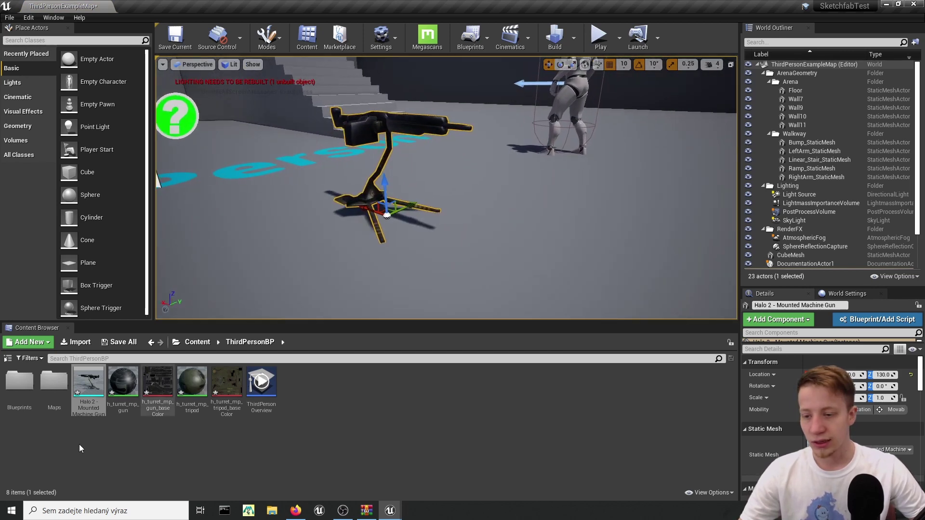
# Step: Open the Halo 2 - Mounted Machine Gun mesh for editing and turn on its Simple Collision display
pyautogui.doubleClick(89, 380)
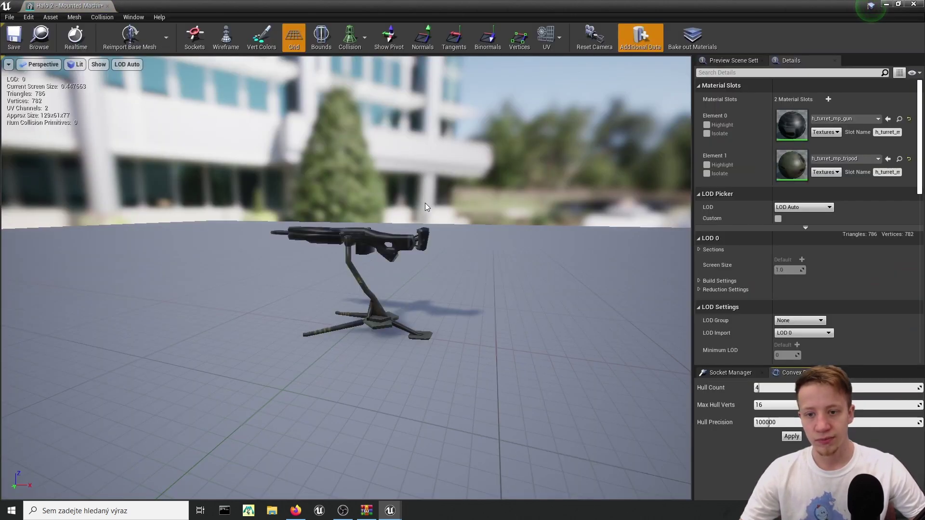
pyautogui.click(351, 37)
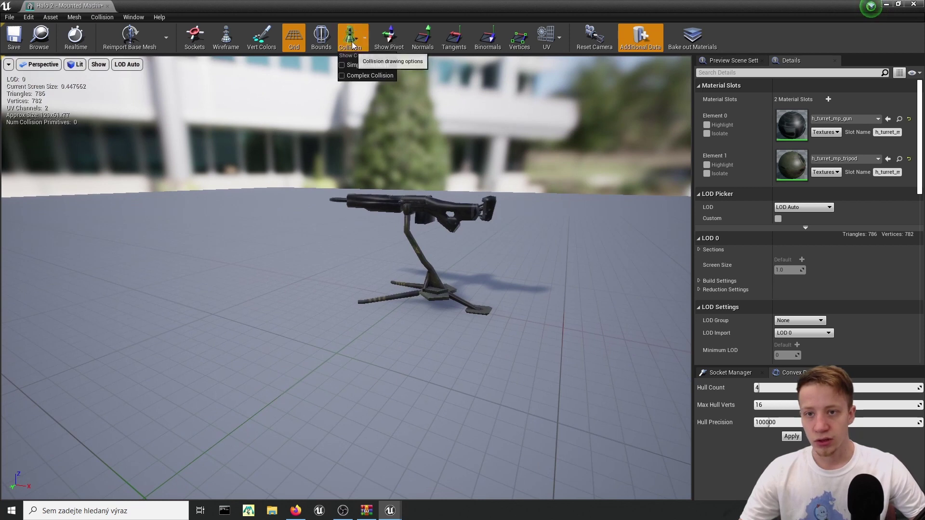
pyautogui.click(367, 65)
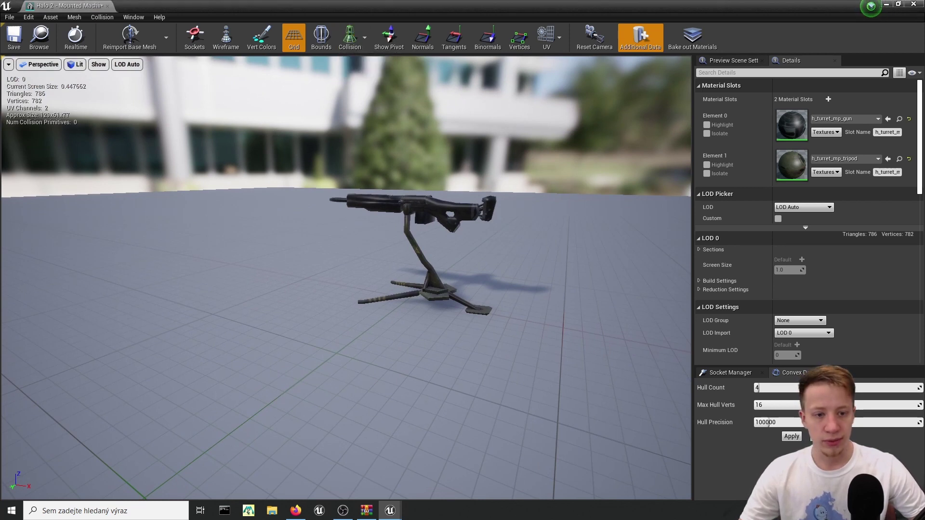
# Step: Bring up the Auto Convex Collision settings for the machine gun mesh and look over the model
pyautogui.click(835, 373)
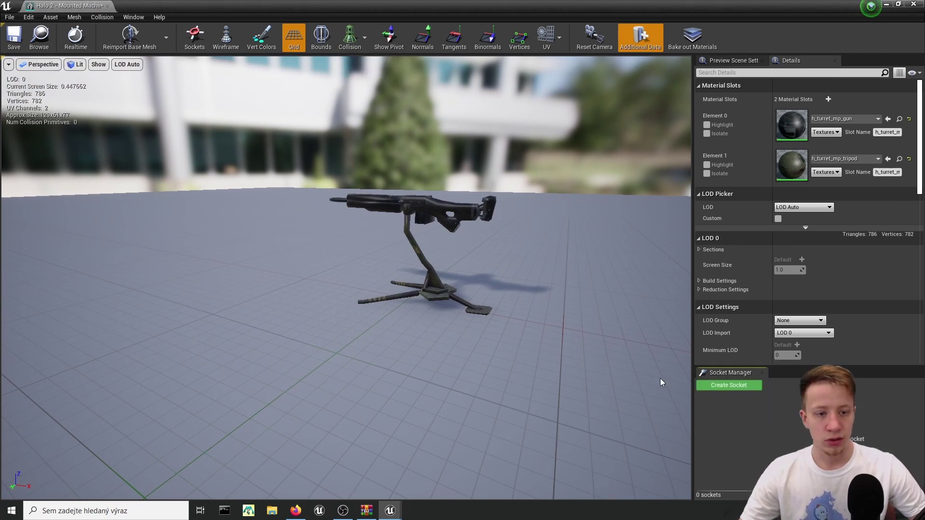
pyautogui.click(112, 21)
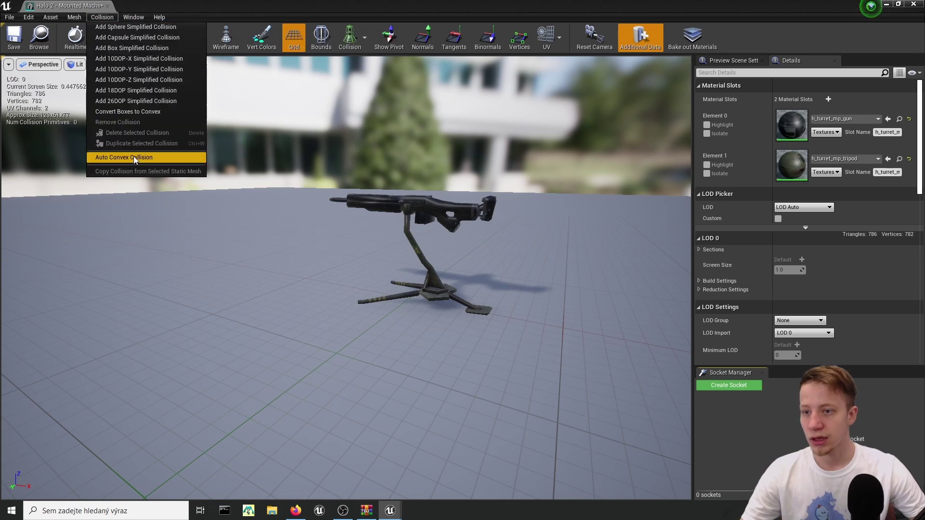
pyautogui.click(125, 157)
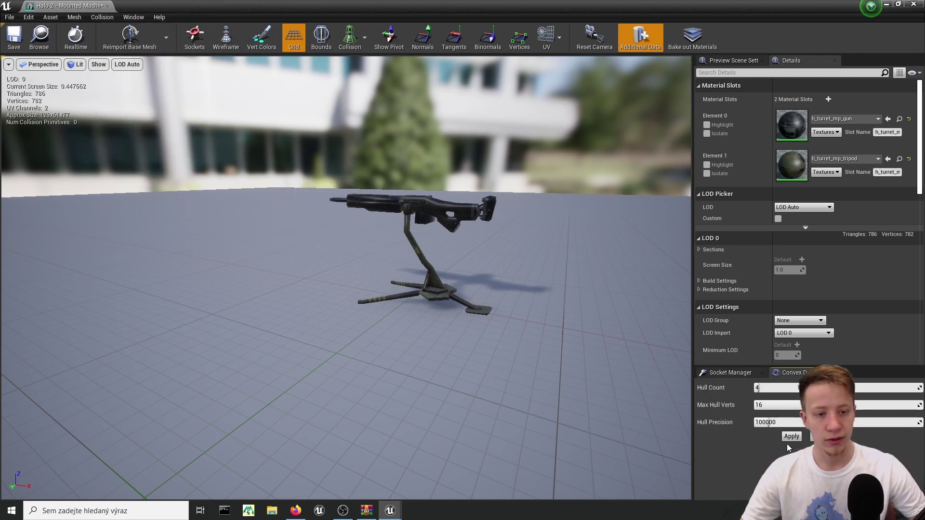
pyautogui.moveTo(512, 361); pyautogui.dragTo(576, 424, button='right')
pyautogui.moveTo(366, 289); pyautogui.dragTo(449, 279, button='right')
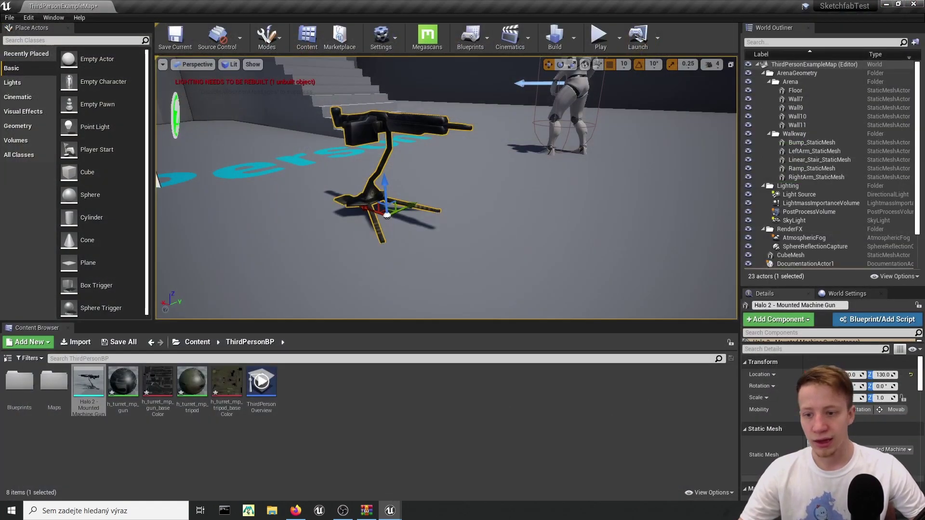
# Step: Open the h_turret_mp_gun material and move its base color Texture Sample node closer to the main material node
pyautogui.moveTo(446, 188); pyautogui.dragTo(289, 179, button='right')
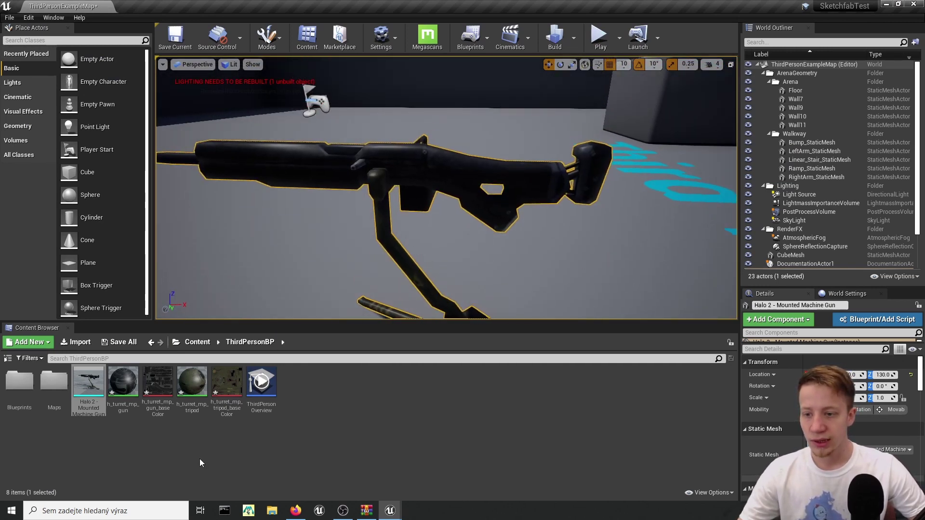
pyautogui.doubleClick(129, 384)
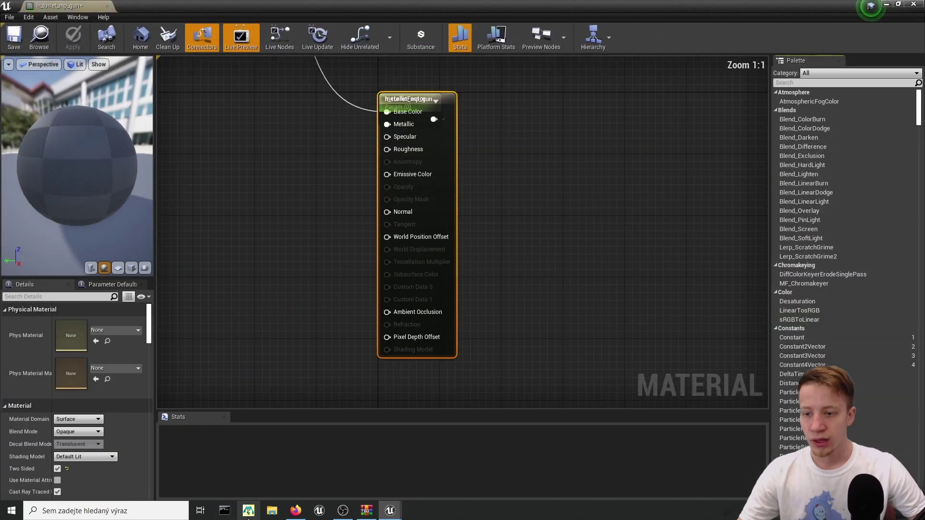
pyautogui.moveTo(270, 111); pyautogui.dragTo(326, 206, button='right')
pyautogui.moveTo(326, 207); pyautogui.dragTo(321, 384)
pyautogui.moveTo(398, 253); pyautogui.dragTo(374, 154, button='right')
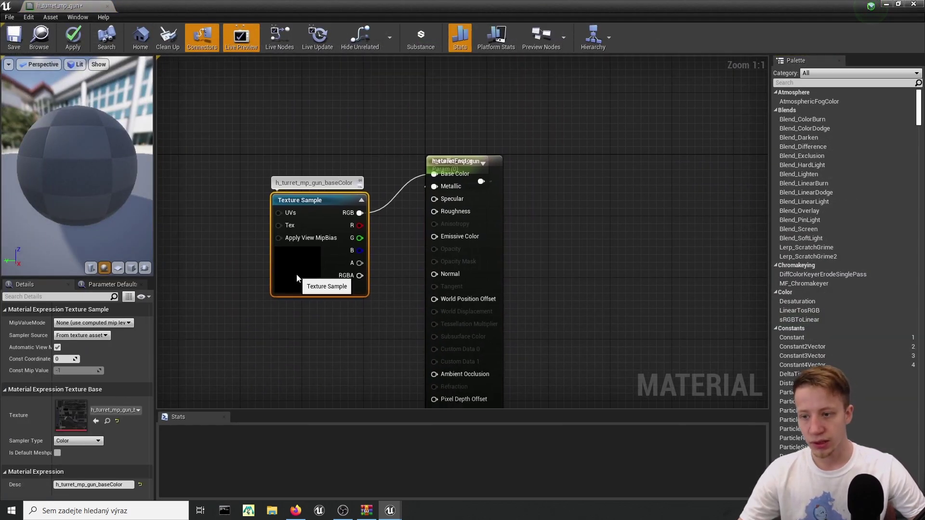
# Step: Open the h_turret_mp_tripod material and move its base color Texture Sample node down beside the main material node
pyautogui.moveTo(399, 4); pyautogui.dragTo(600, 129)
pyautogui.doubleClick(200, 379)
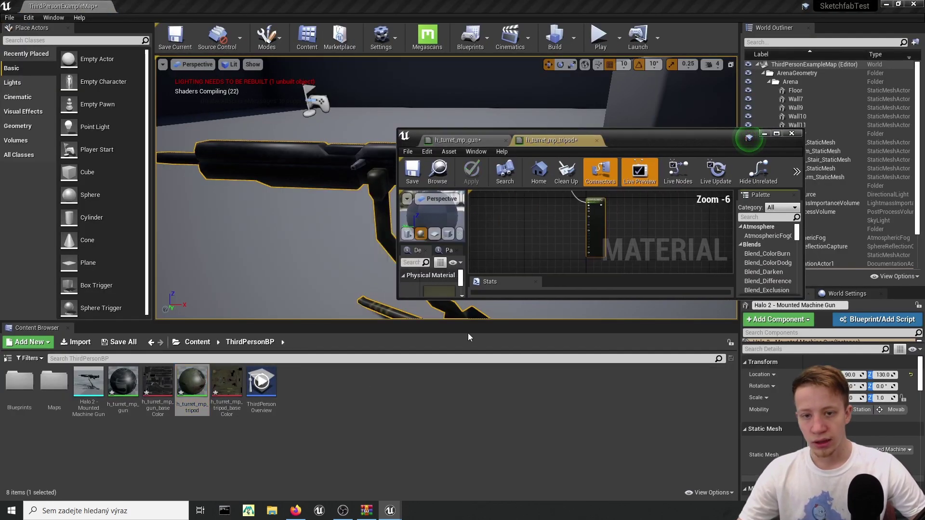
pyautogui.doubleClick(655, 144)
pyautogui.moveTo(383, 144); pyautogui.dragTo(520, 284, button='right')
pyautogui.scroll(6, 382, 211)
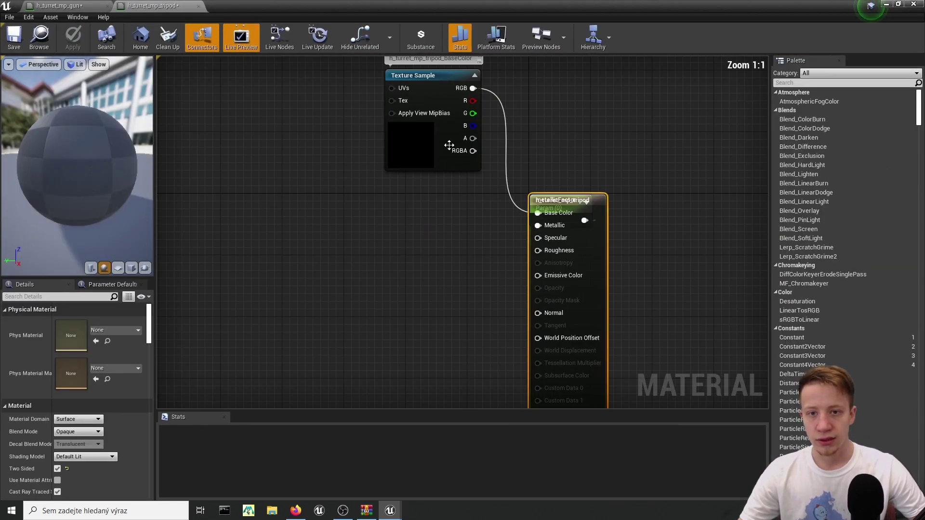
pyautogui.moveTo(448, 145); pyautogui.dragTo(436, 269)
pyautogui.moveTo(460, 314); pyautogui.dragTo(314, 200, button='right')
# Step: Spread out the h_turret_mp_gun material's nodes so the Texture Sample, metallicFactor and main material nodes no longer overlap
pyautogui.click(51, 4)
pyautogui.moveTo(344, 267); pyautogui.dragTo(342, 190, button='right')
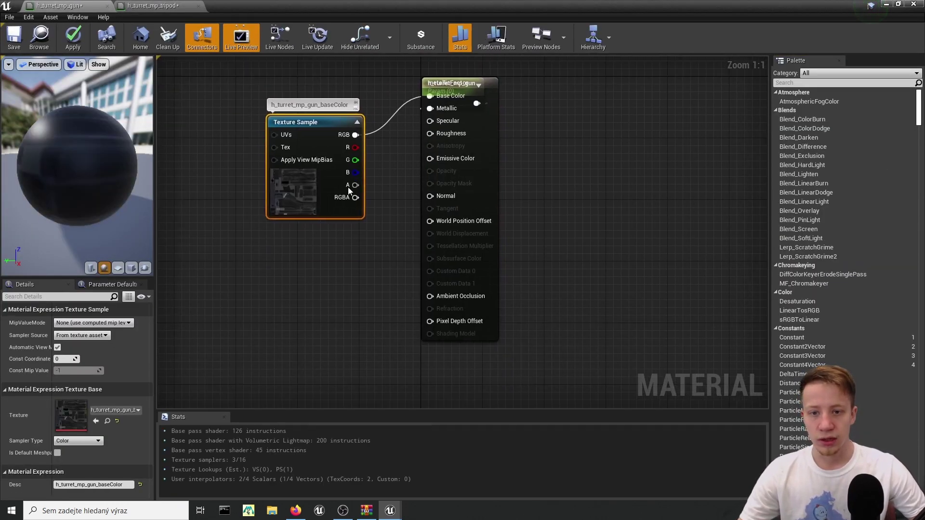
pyautogui.moveTo(334, 193); pyautogui.dragTo(284, 145)
pyautogui.moveTo(493, 122); pyautogui.dragTo(577, 126)
pyautogui.moveTo(454, 93); pyautogui.dragTo(416, 202)
pyautogui.moveTo(656, 168); pyautogui.dragTo(617, 247, button='right')
# Step: Set the default value of the metallicFactor parameter in the h_turret_mp_gun material to .06
pyautogui.click(180, 6)
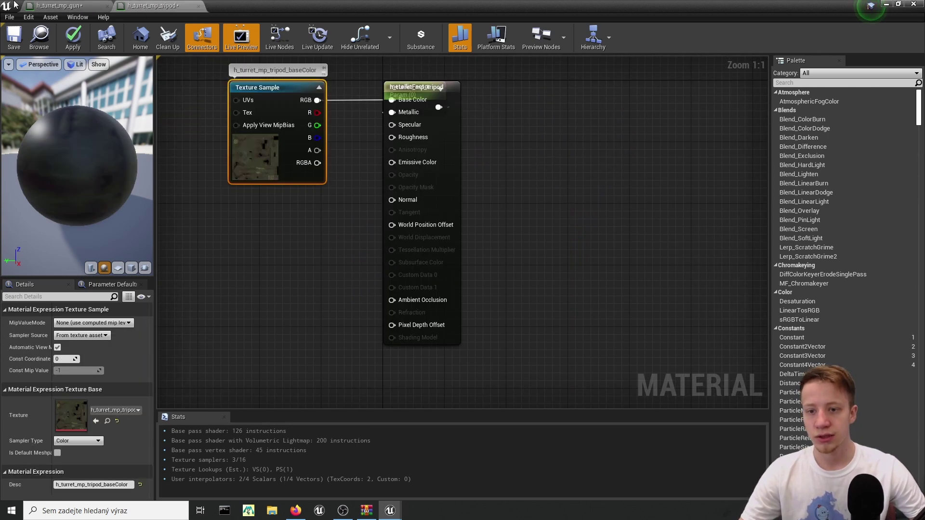
pyautogui.click(57, 6)
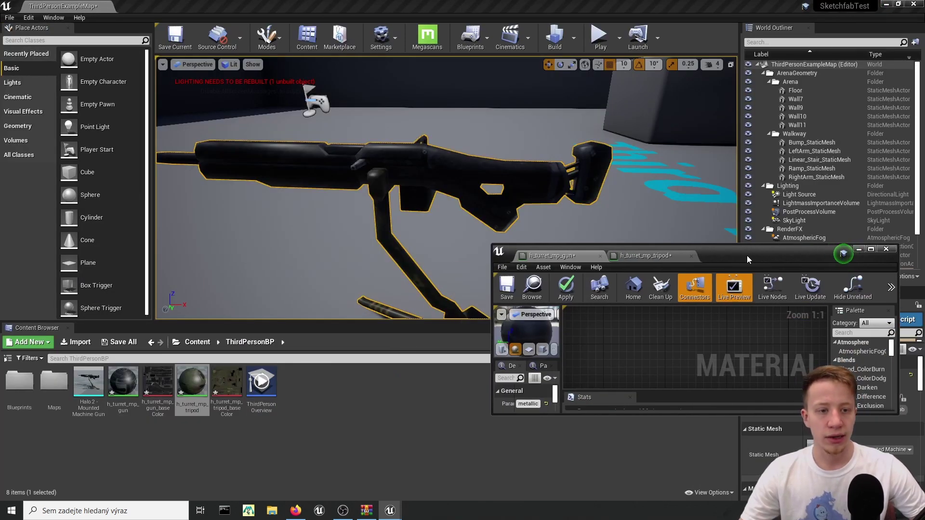
pyautogui.moveTo(747, 255); pyautogui.dragTo(284, 4)
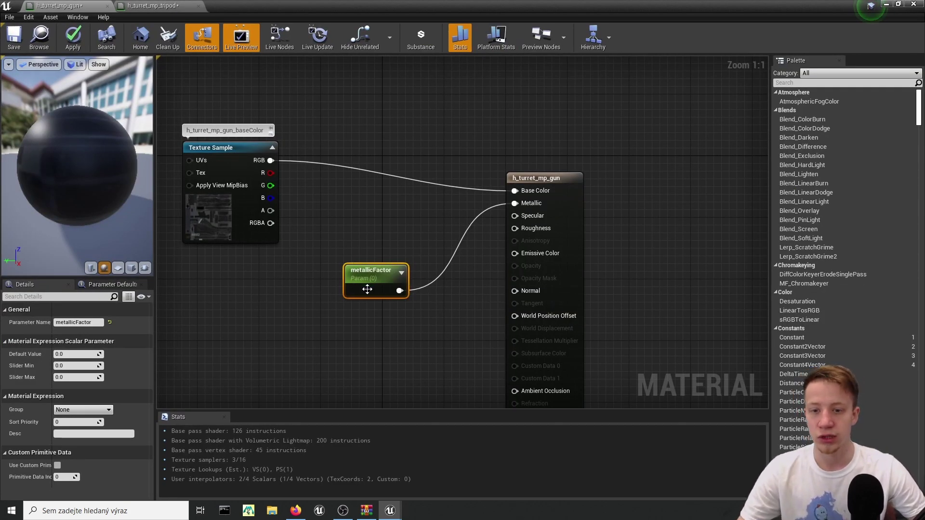
pyautogui.moveTo(367, 289)
pyautogui.mouseDown()
pyautogui.moveTo(353, 328)
pyautogui.moveTo(359, 281)
pyautogui.mouseUp()
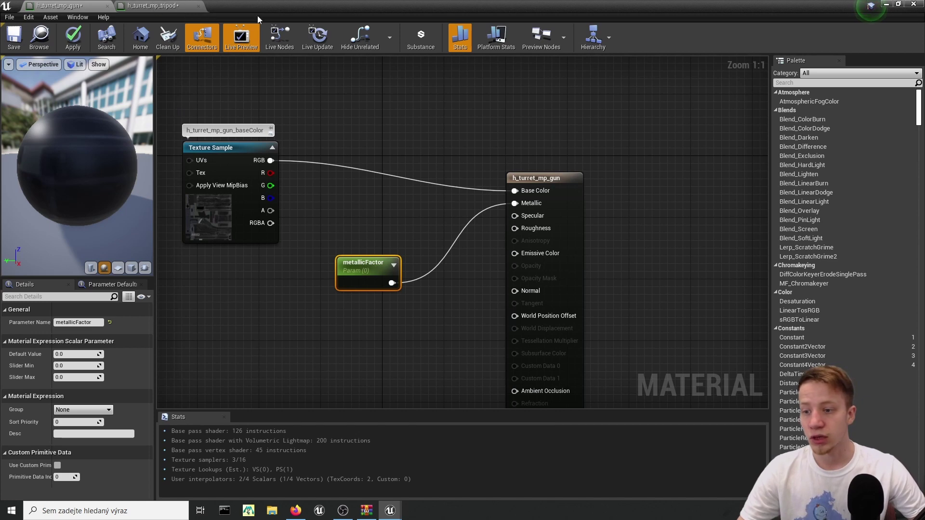
pyautogui.moveTo(258, 19); pyautogui.dragTo(430, 1)
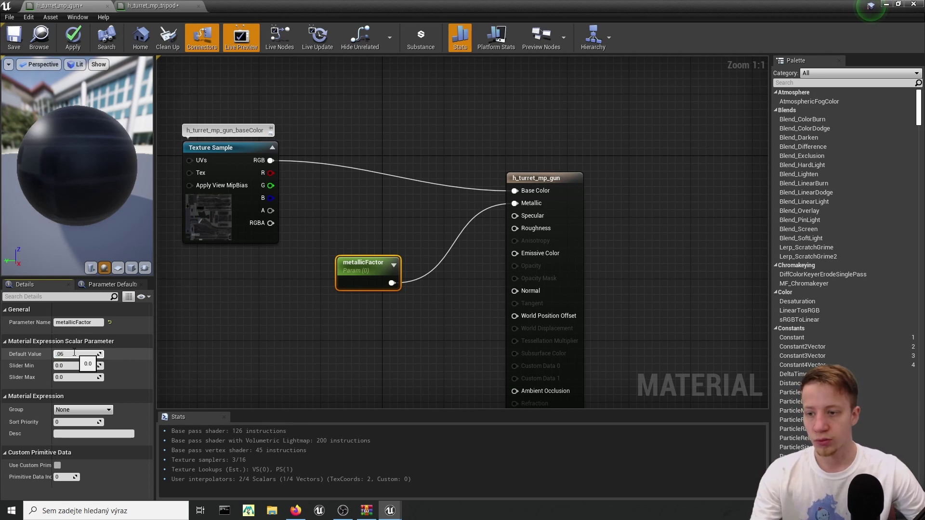
pyautogui.press('Return')
pyautogui.click(155, 5)
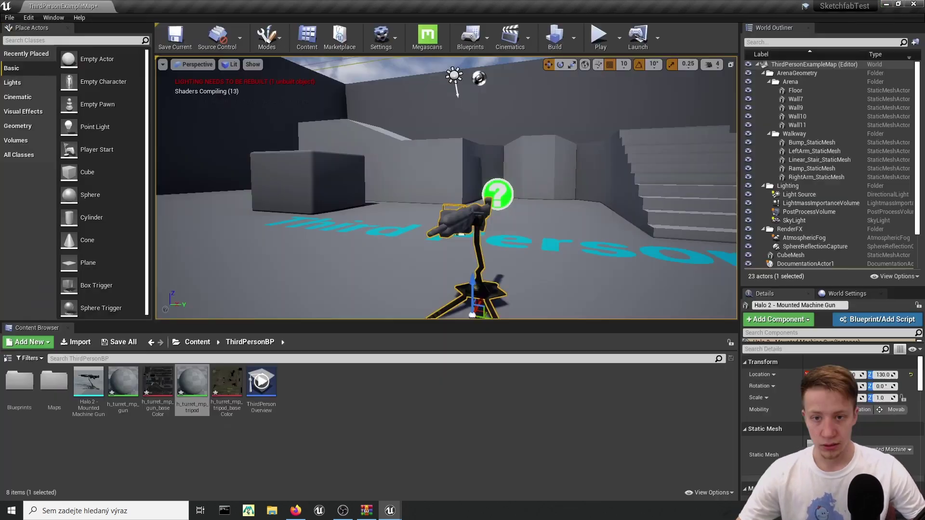
# Step: In the Sketchfab Asset Browser, sort the Science & Technology models by Most Viewed and open the Mazda MX-5's model info
pyautogui.click(390, 511)
pyautogui.click(442, 470)
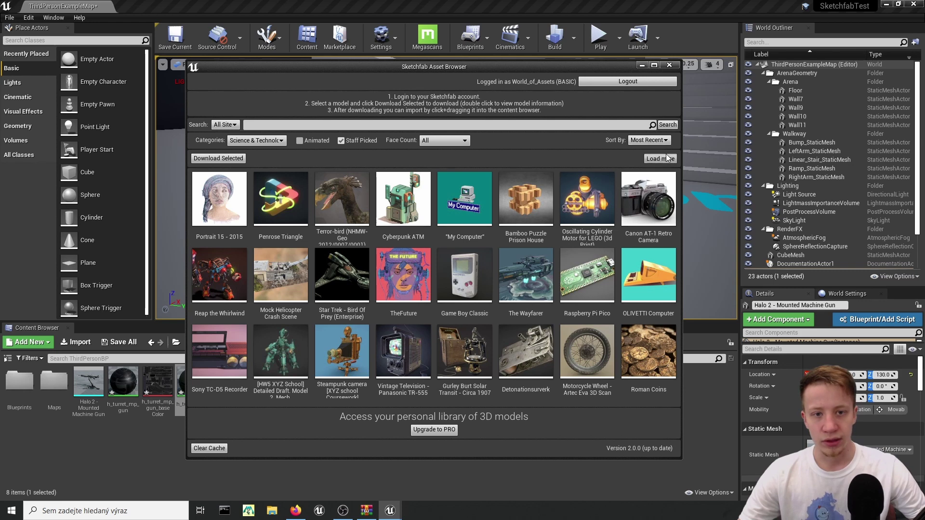
pyautogui.click(667, 159)
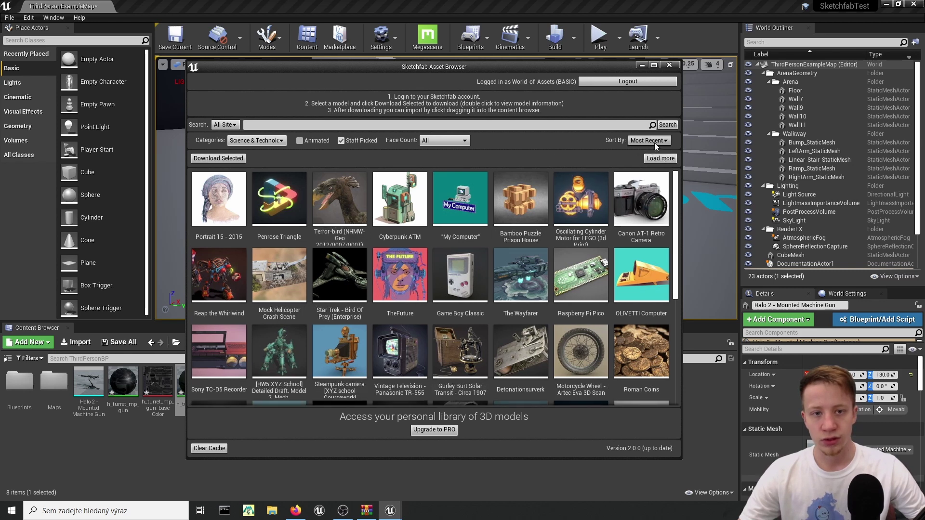
pyautogui.click(650, 140)
pyautogui.click(646, 168)
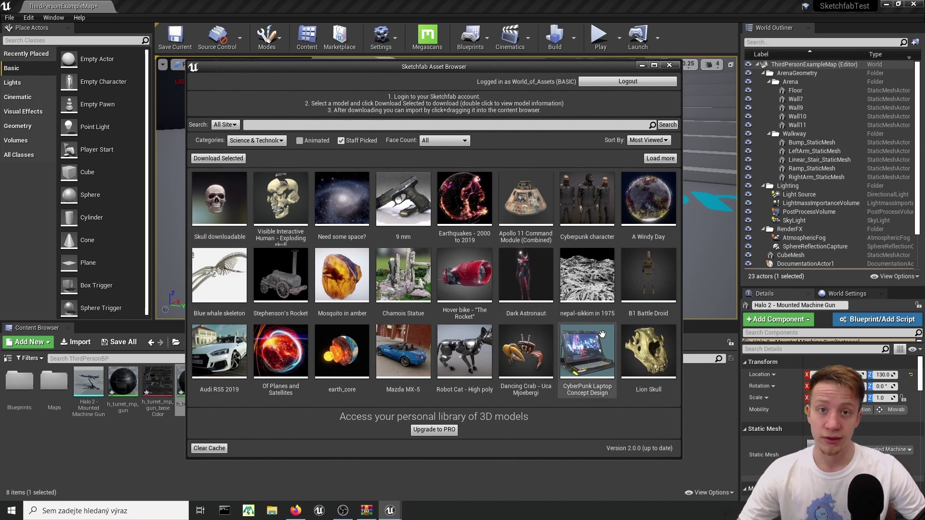
pyautogui.doubleClick(399, 350)
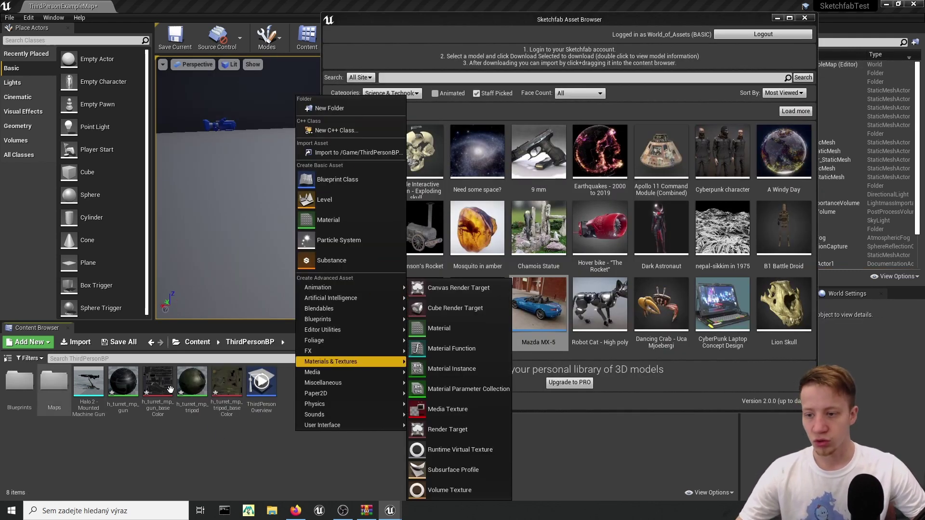
# Step: Create a folder named Mazda inside the ThirdPersonBP folder and open it
pyautogui.click(357, 109)
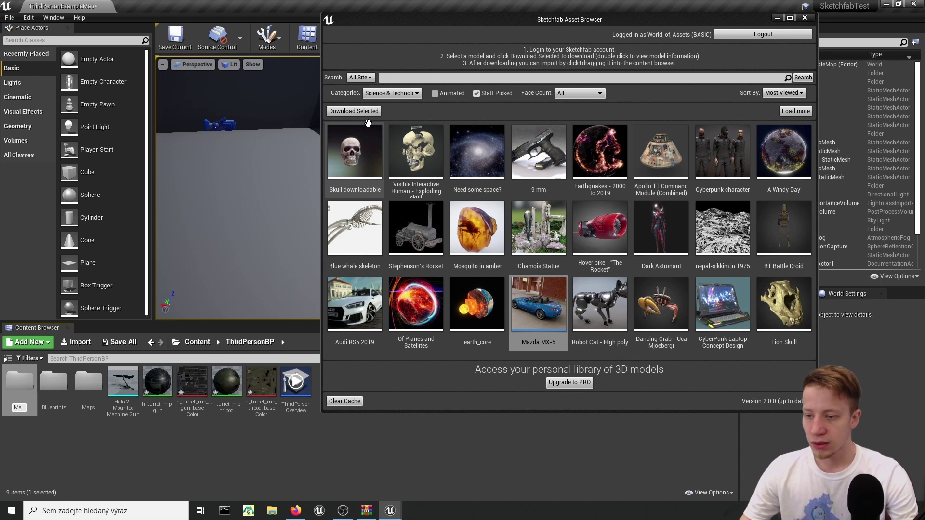
pyautogui.press('Return')
pyautogui.press('Return')
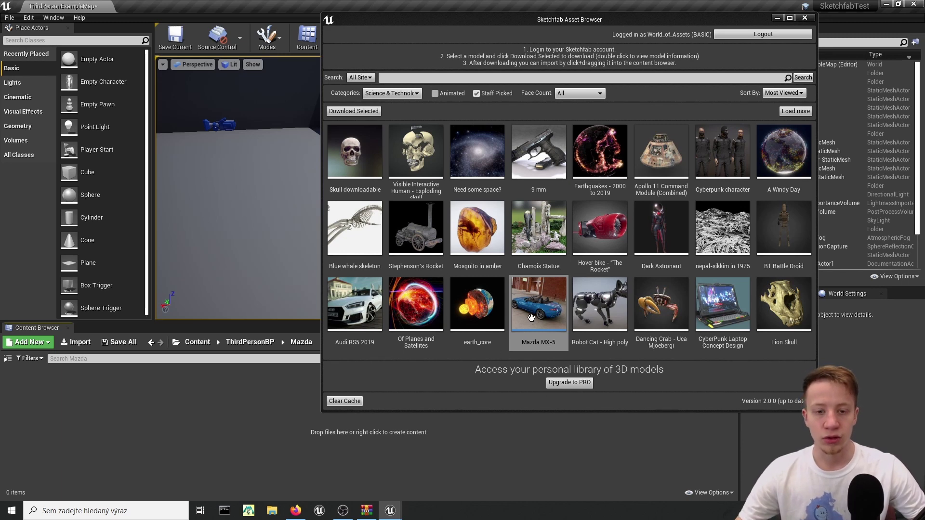
# Step: Import the Mazda MX-5 into the Mazda folder, accepting the Creative Commons Attribution license, and close the Sketchfab Asset Browser
pyautogui.moveTo(531, 317); pyautogui.dragTo(113, 437)
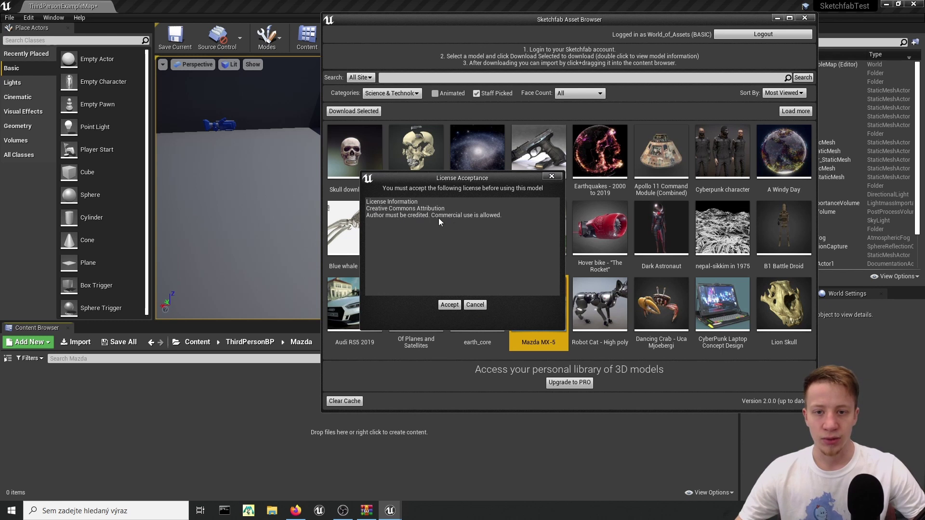
pyautogui.click(448, 306)
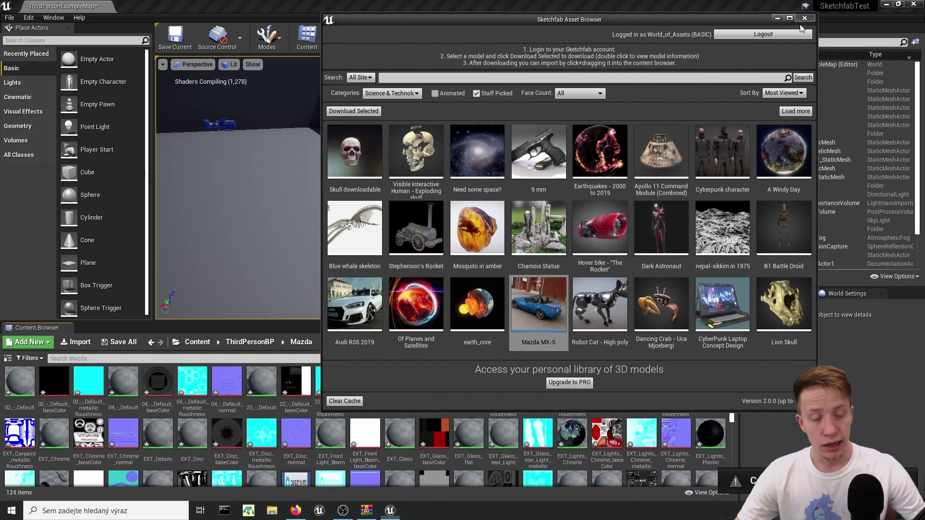
pyautogui.click(805, 17)
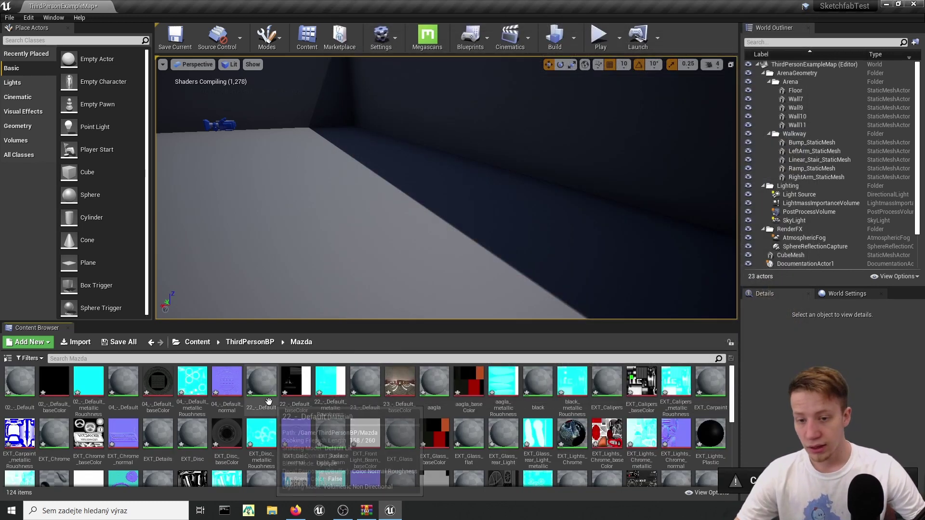
# Step: Look through the imported assets in the Mazda folder and filter them to show only Static Mesh assets
pyautogui.scroll(-4, 554, 396)
pyautogui.scroll(-5, 554, 396)
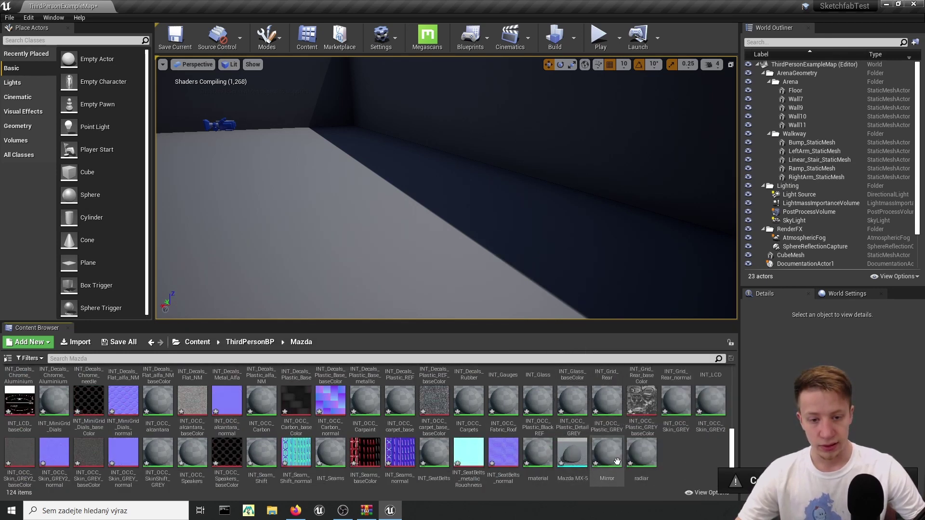
pyautogui.scroll(8, 107, 446)
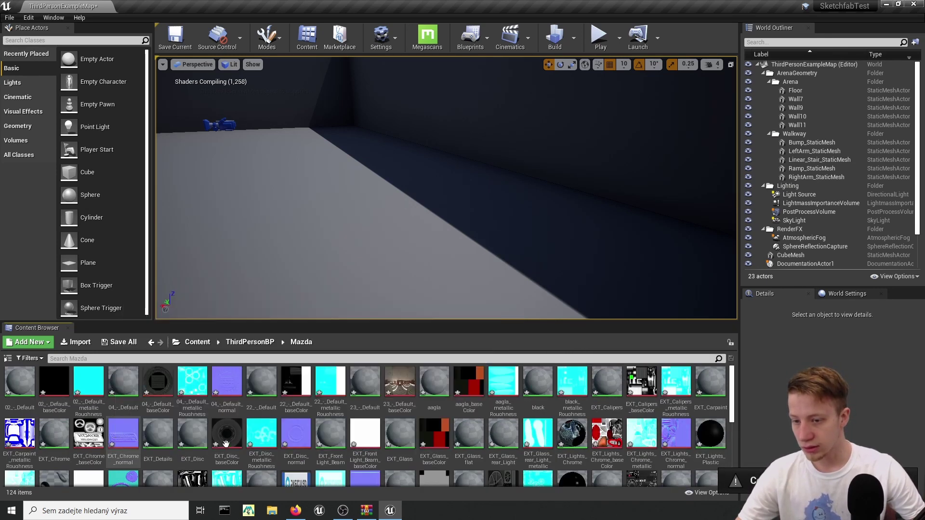
pyautogui.scroll(-6, 548, 429)
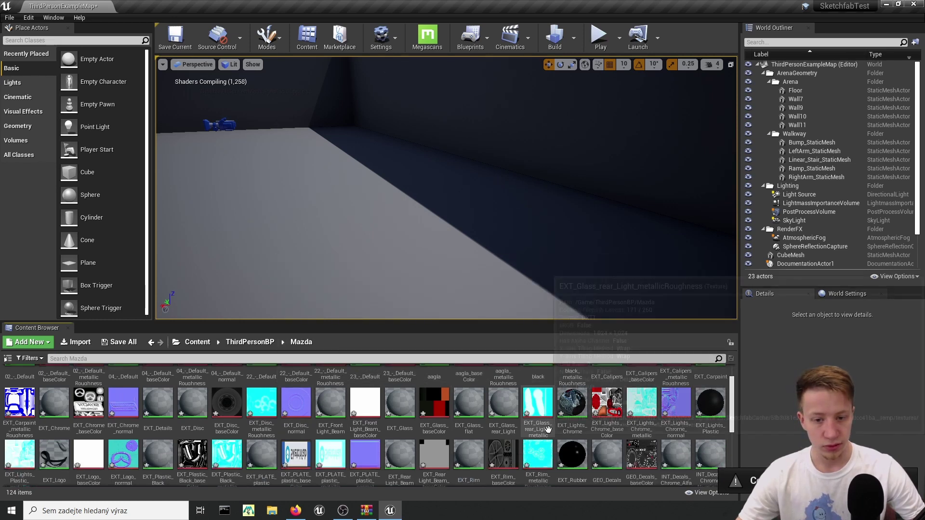
pyautogui.scroll(6, 144, 391)
pyautogui.click(28, 359)
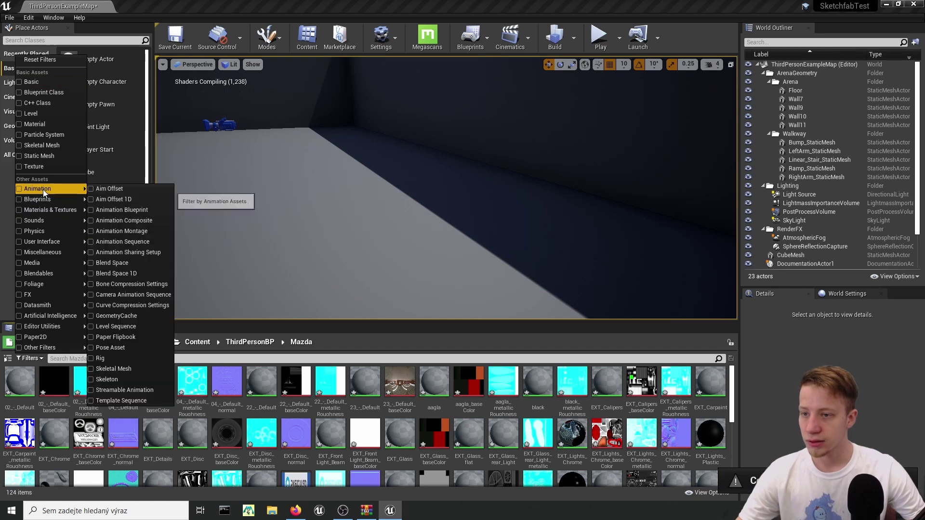
pyautogui.click(41, 156)
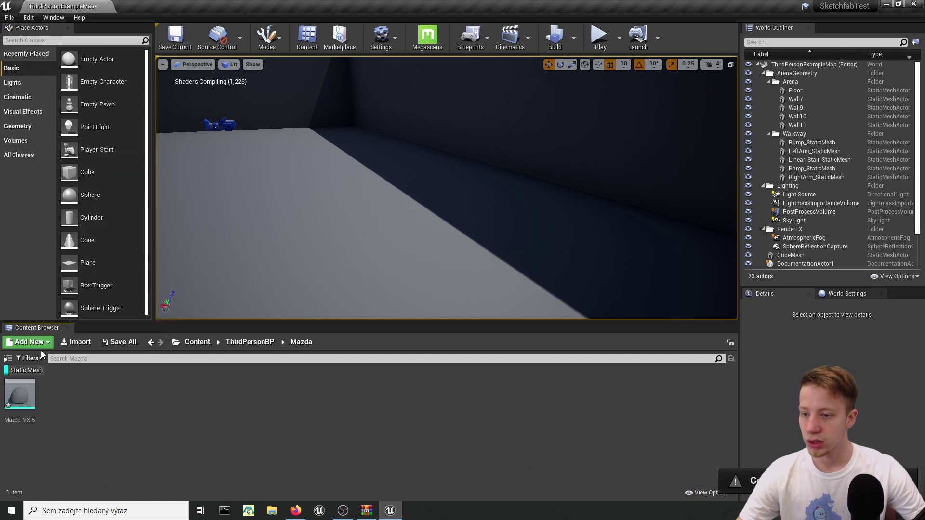
# Step: Add Skeletal Mesh to the asset filters, open the Mazda MX-5 static mesh and examine the car and its surroundings
pyautogui.click(29, 360)
pyautogui.click(48, 145)
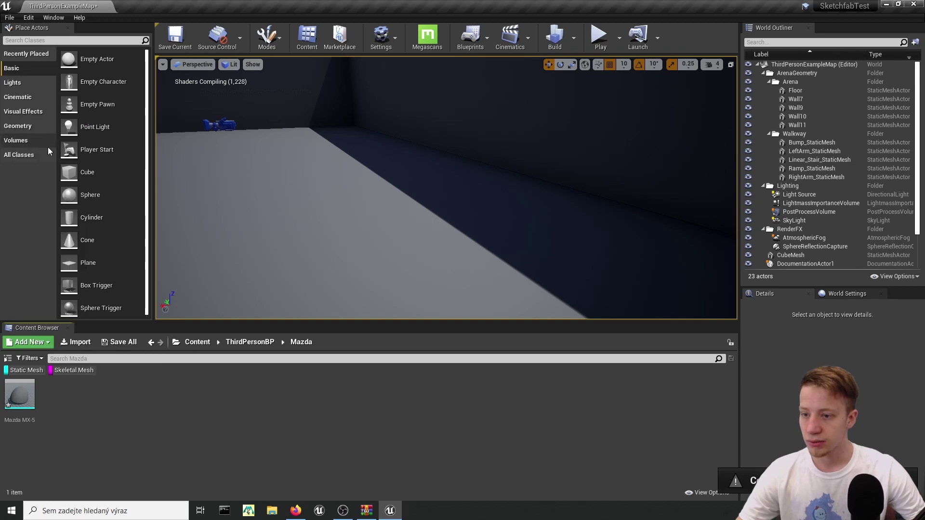
pyautogui.doubleClick(21, 398)
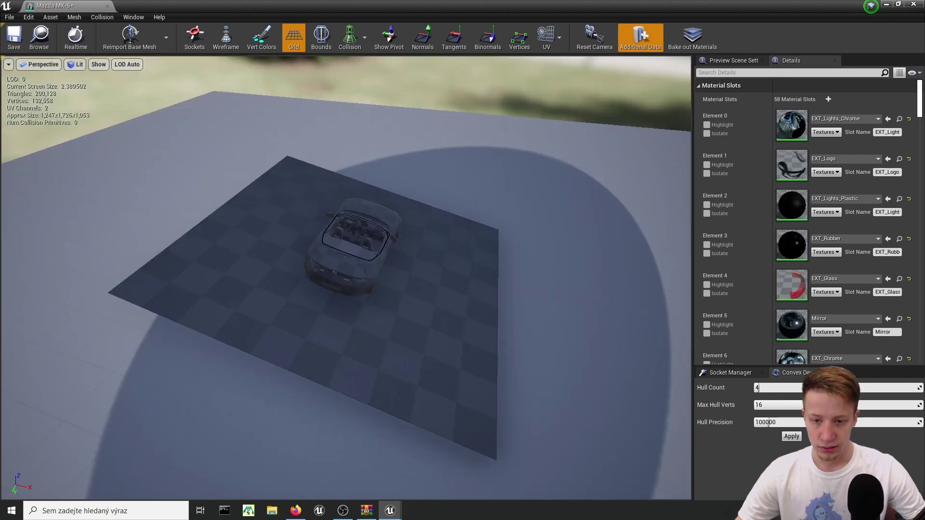
pyautogui.moveTo(346, 278); pyautogui.dragTo(193, 226, button='right')
pyautogui.moveTo(406, 247); pyautogui.dragTo(241, 241, button='right')
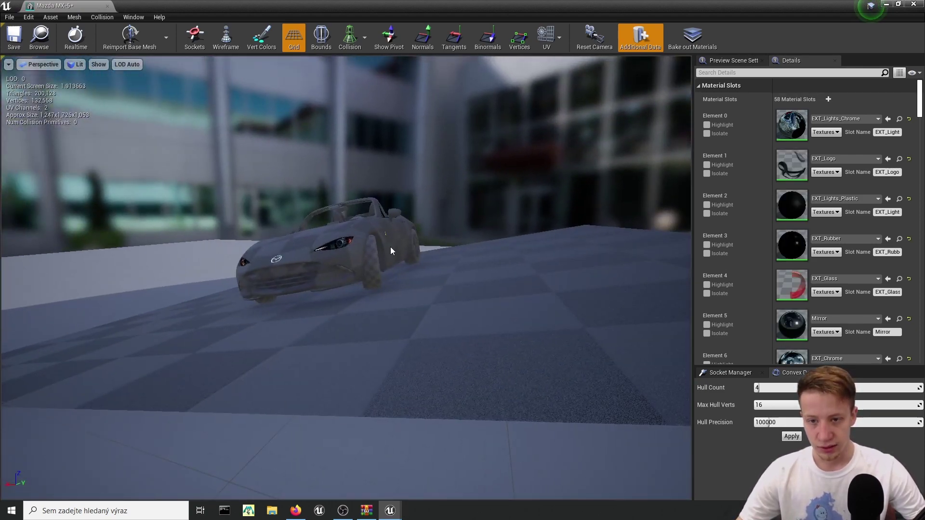
pyautogui.moveTo(391, 248); pyautogui.dragTo(569, 166, button='right')
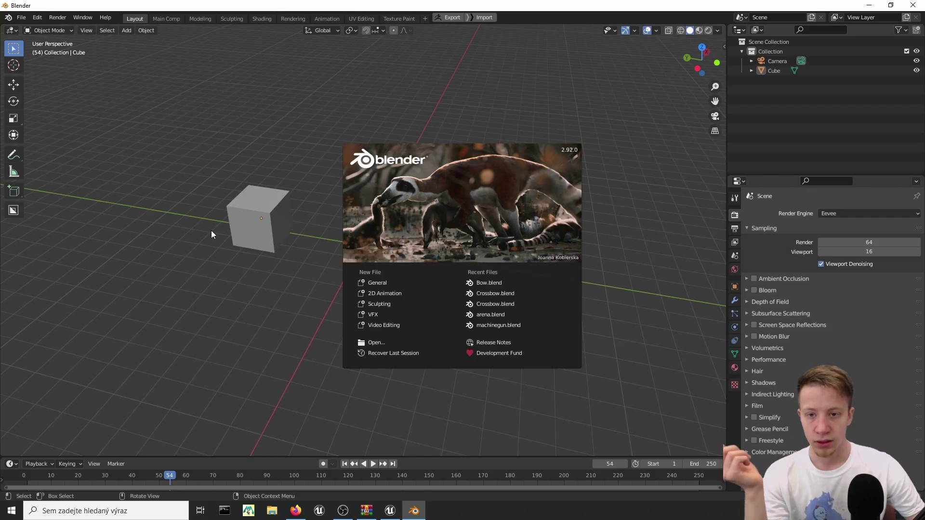
# Step: In Blender, dismiss the splash screen, delete the default cube and camera, and return to Unreal Engine
pyautogui.click(211, 234)
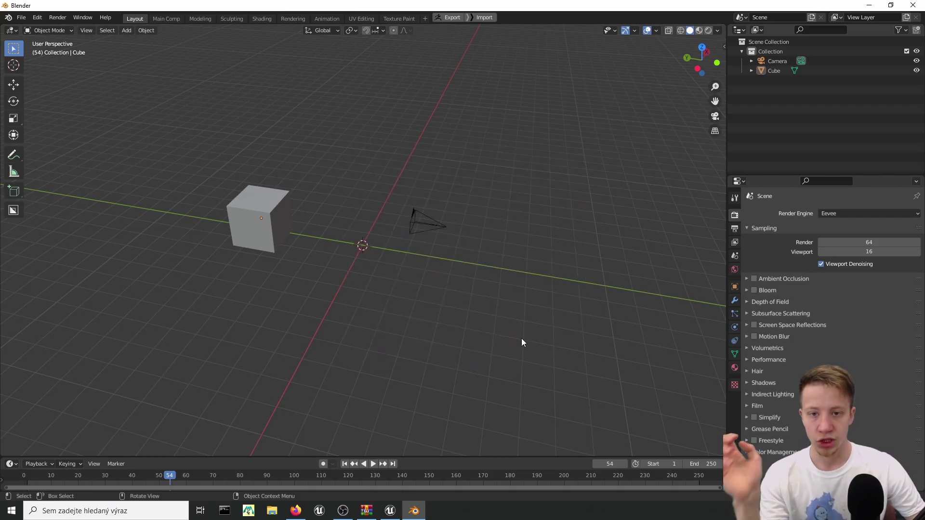
pyautogui.moveTo(578, 261); pyautogui.dragTo(129, 72)
pyautogui.press('Delete')
pyautogui.click(866, 5)
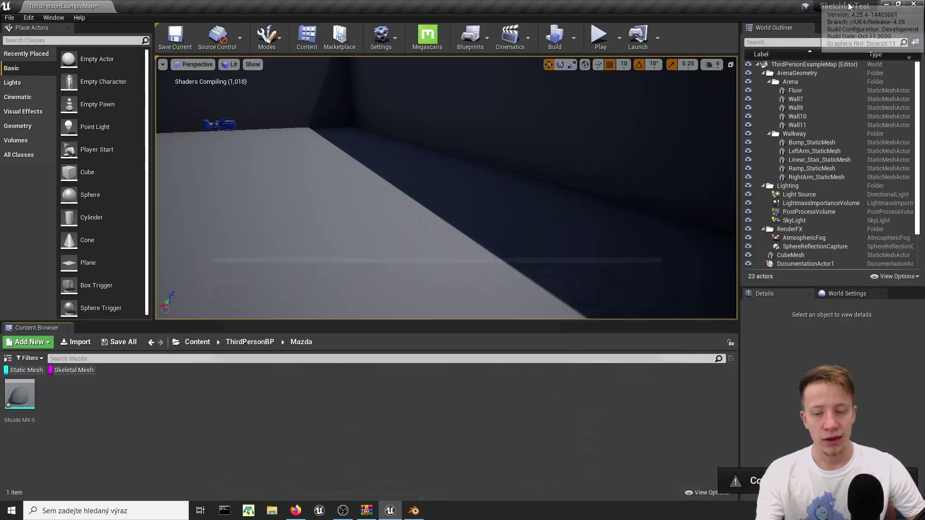
# Step: Export the Mazda MX-5 static mesh from the Mazda folder to a file
pyautogui.click(21, 401)
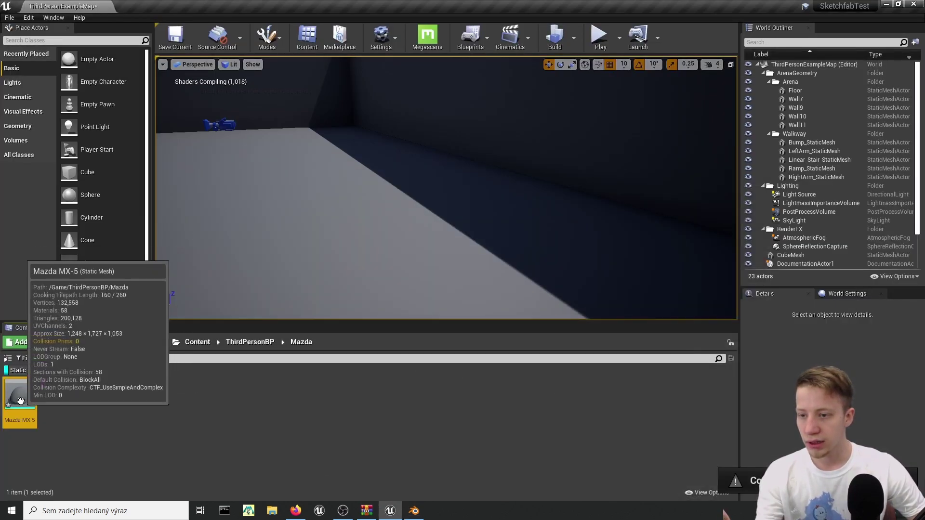
pyautogui.rightClick(20, 400)
pyautogui.moveTo(72, 249)
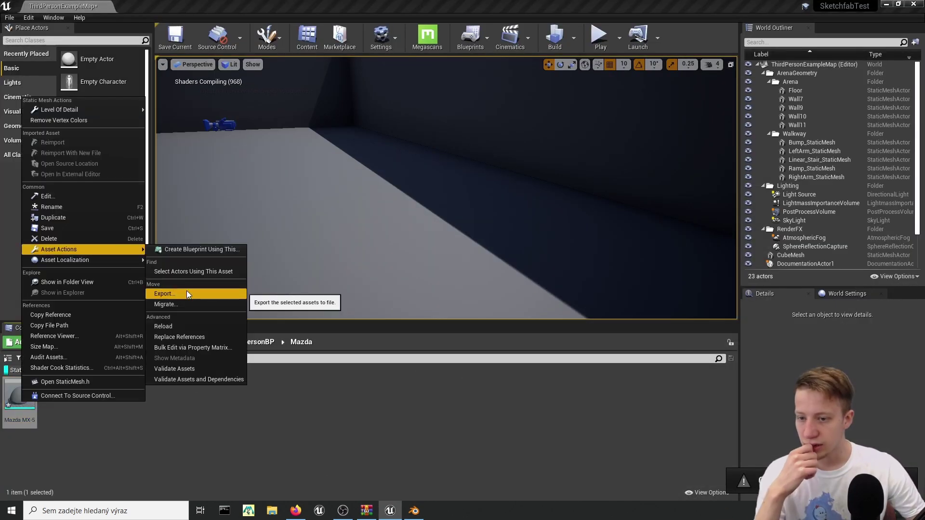
pyautogui.click(127, 449)
pyautogui.rightClick(17, 398)
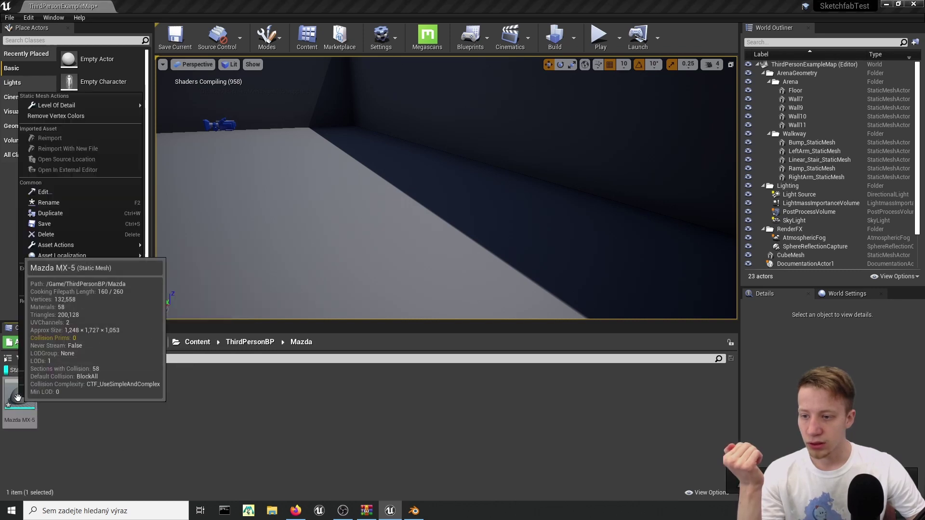
pyautogui.moveTo(112, 245)
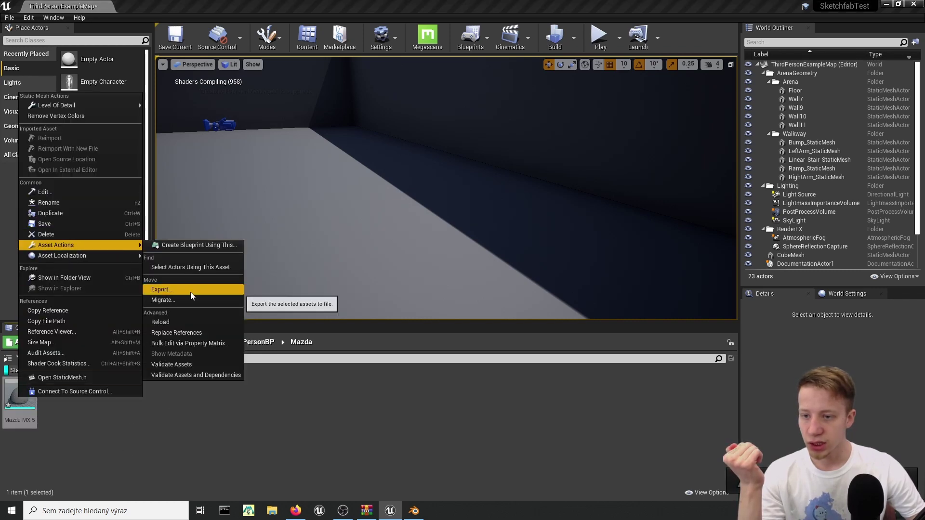
pyautogui.click(190, 291)
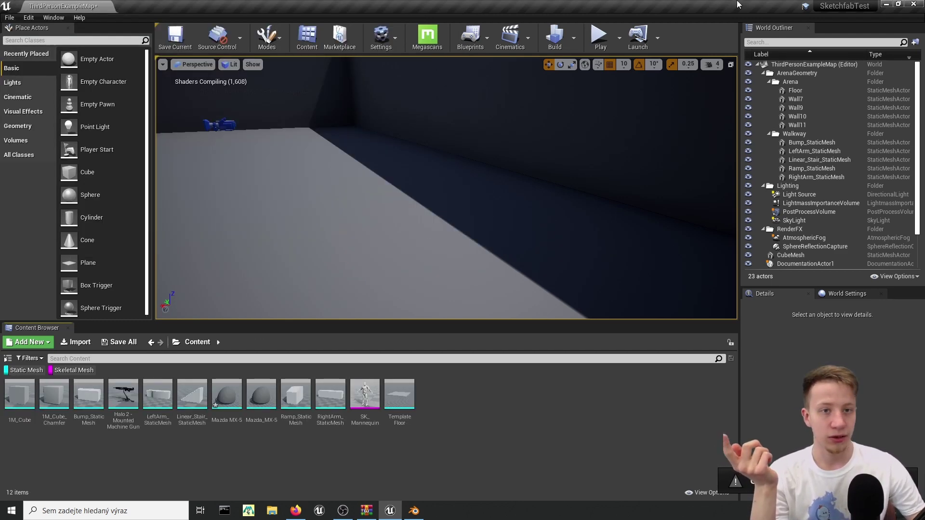
# Step: Compare the asset options available for the two Mazda MX-5 static meshes in the Content folder
pyautogui.press('super+Left')
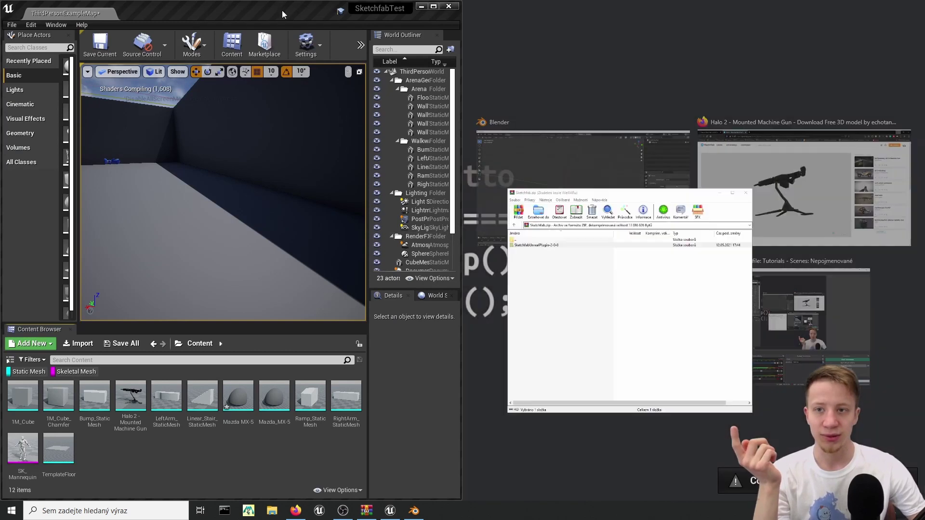
pyautogui.press('super+Up')
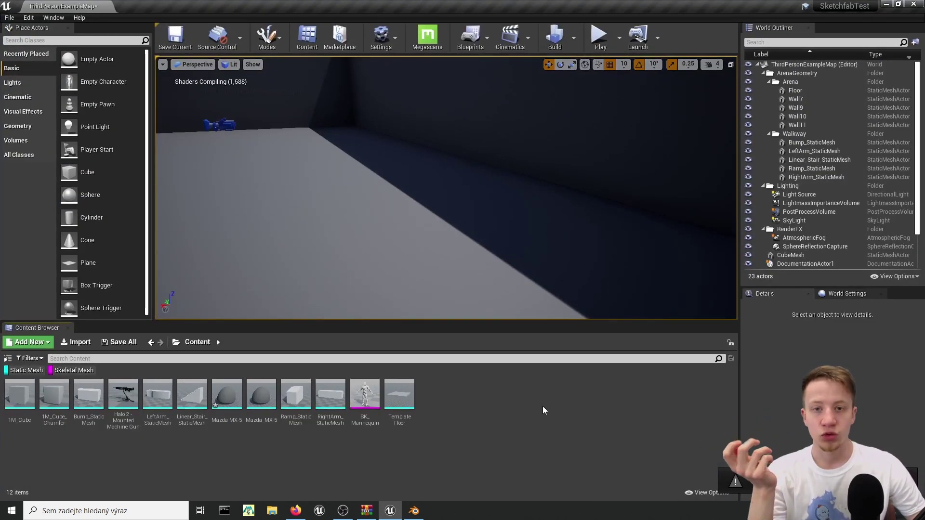
pyautogui.click(227, 398)
pyautogui.click(253, 446)
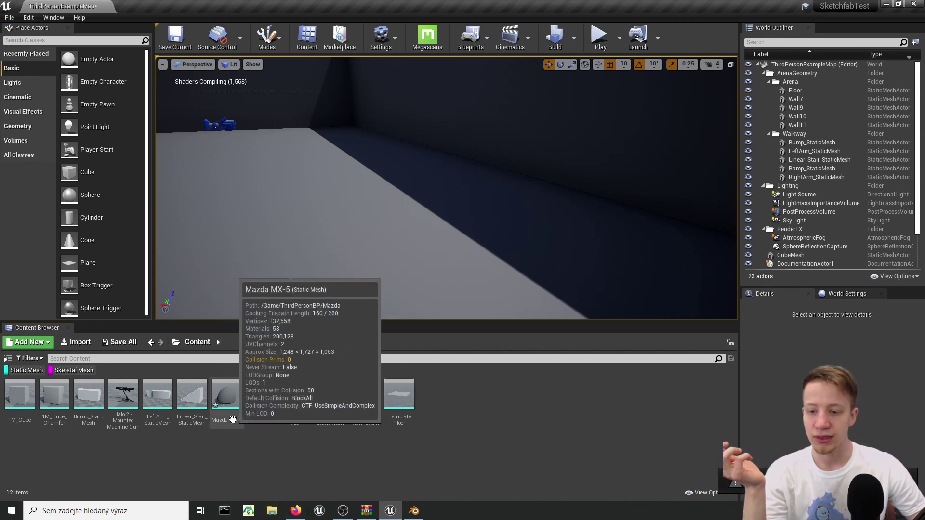
pyautogui.rightClick(225, 399)
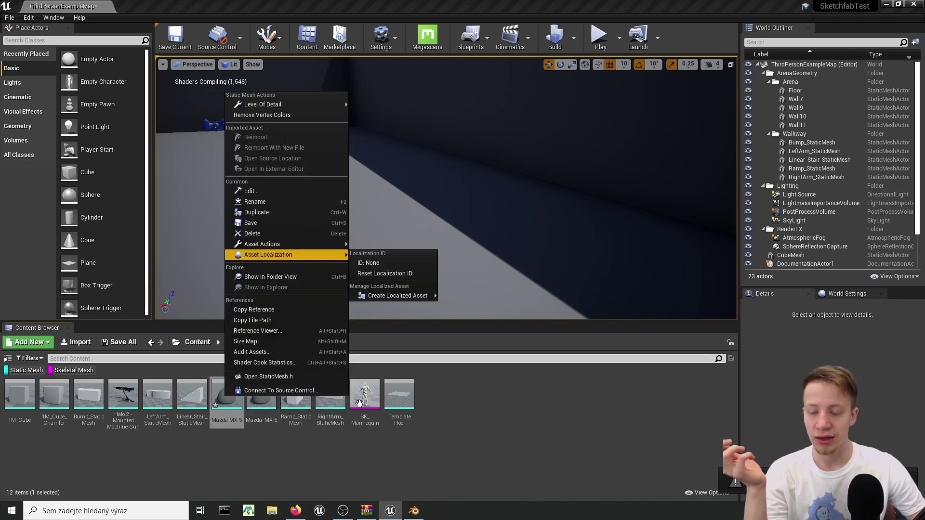
pyautogui.click(260, 442)
pyautogui.click(248, 386)
pyautogui.rightClick(247, 384)
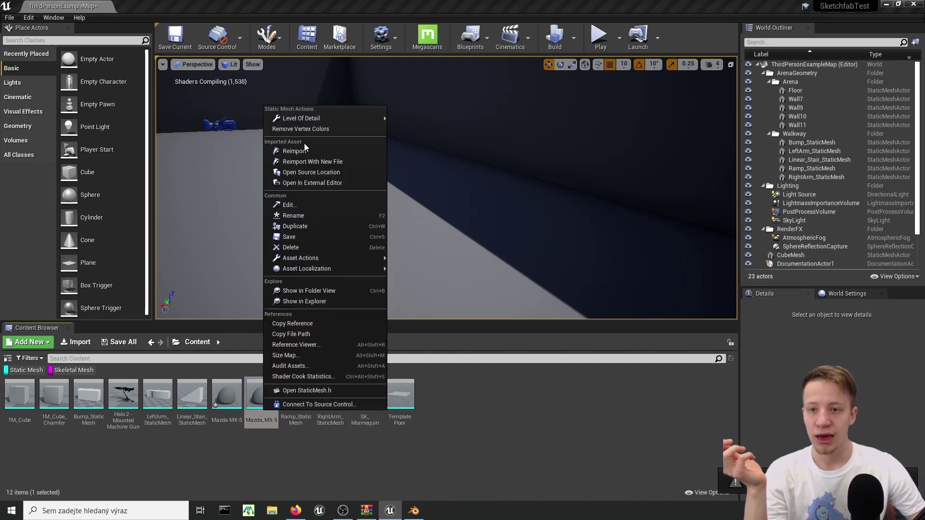
pyautogui.click(475, 445)
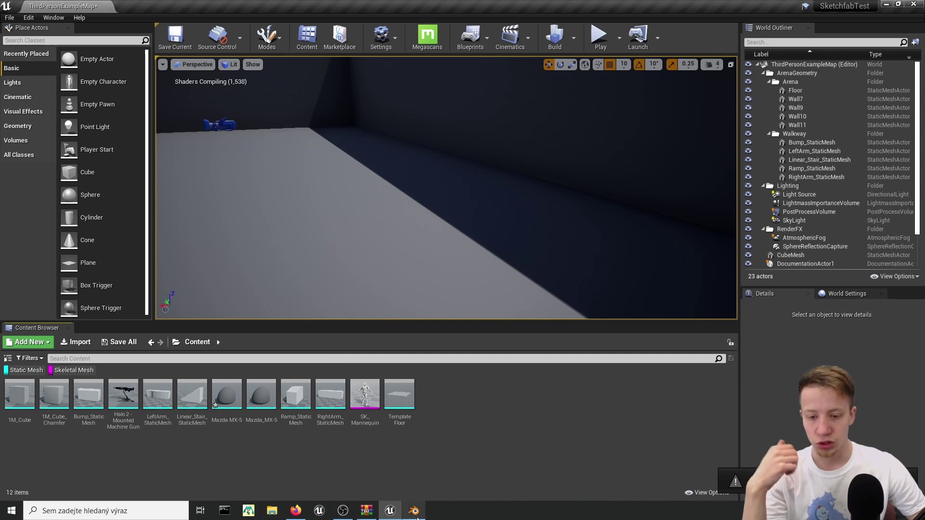
# Step: Switch to Blender and import the exported Mazda MX-5 mesh into the empty scene
pyautogui.click(413, 513)
pyautogui.click(21, 17)
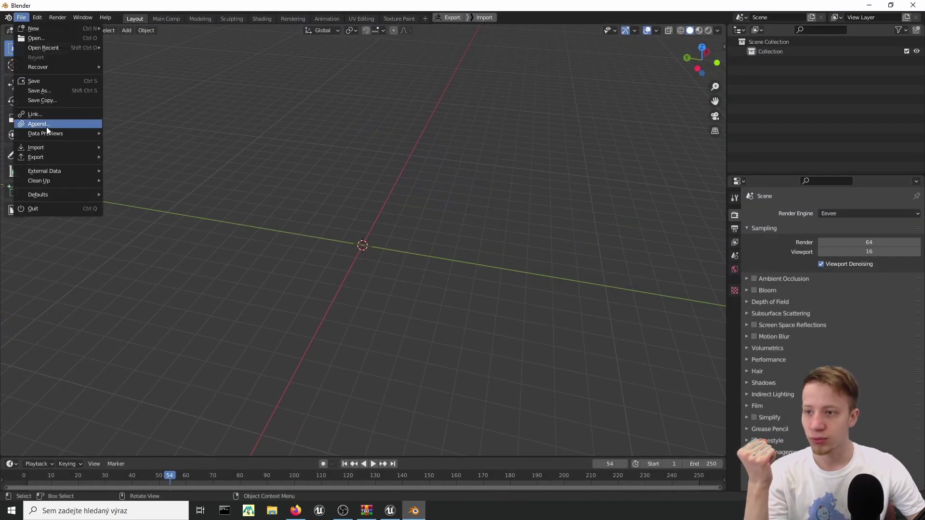
pyautogui.moveTo(50, 145)
pyautogui.click(175, 166)
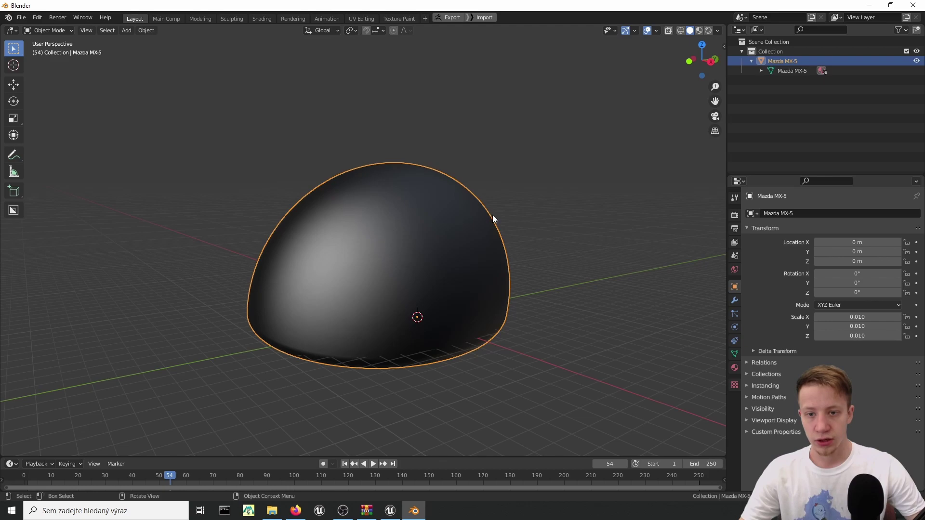
# Step: Put the imported Mazda MX-5 mesh into Edit Mode with face selection
pyautogui.moveTo(492, 215); pyautogui.dragTo(473, 204, button='middle')
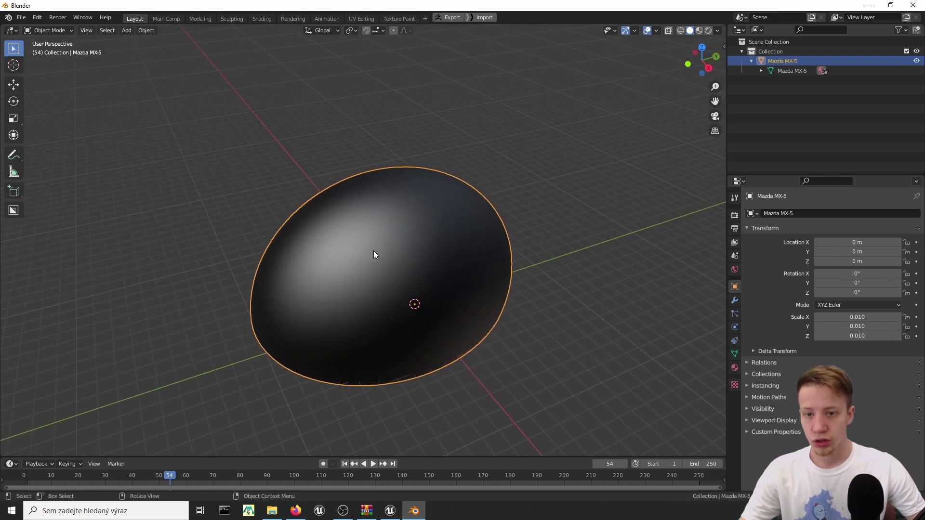
pyautogui.hotkey('ctrl', 'Tab')
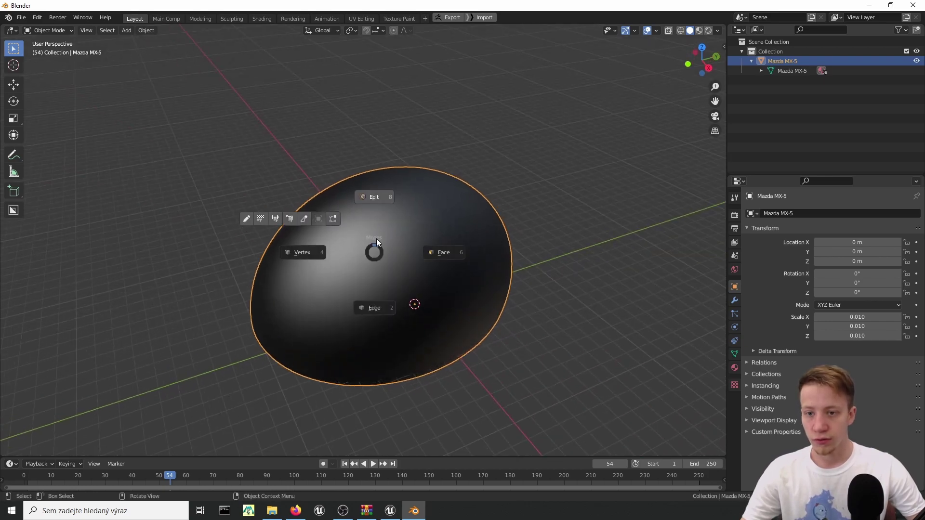
pyautogui.click(436, 315)
# Step: Select a face on the dome enclosing the car, grow the selection over the whole dome and delete it
pyautogui.click(404, 278)
pyautogui.scroll(3, 388, 268)
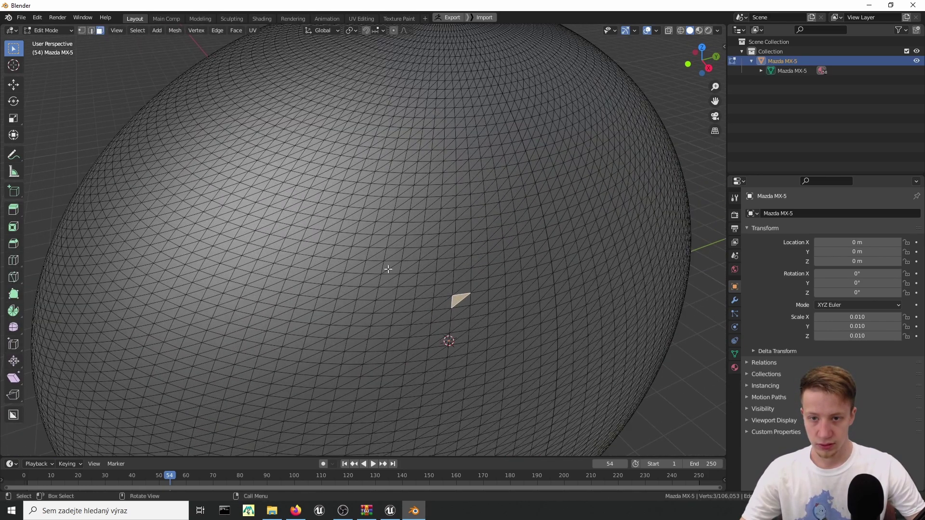
pyautogui.scroll(-2, 386, 263)
pyautogui.moveTo(384, 251); pyautogui.dragTo(390, 90, button='middle')
pyautogui.scroll(4, 388, 294)
pyautogui.scroll(-10, 389, 284)
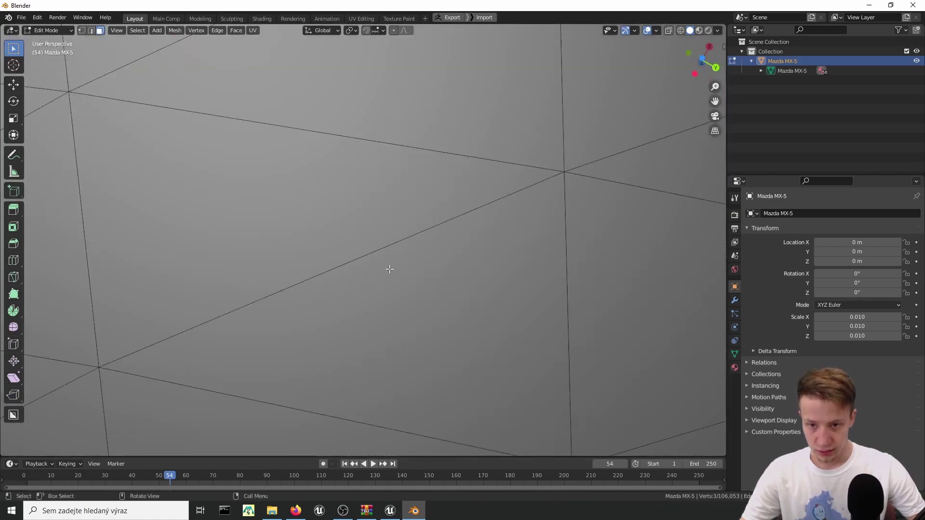
pyautogui.scroll(3, 407, 276)
pyautogui.press('ctrl+KP_Add')
pyautogui.press('ctrl+KP_Add')
pyautogui.press('ctrl+KP_Add')
pyautogui.press('ctrl+KP_Add')
pyautogui.press('ctrl+KP_Add')
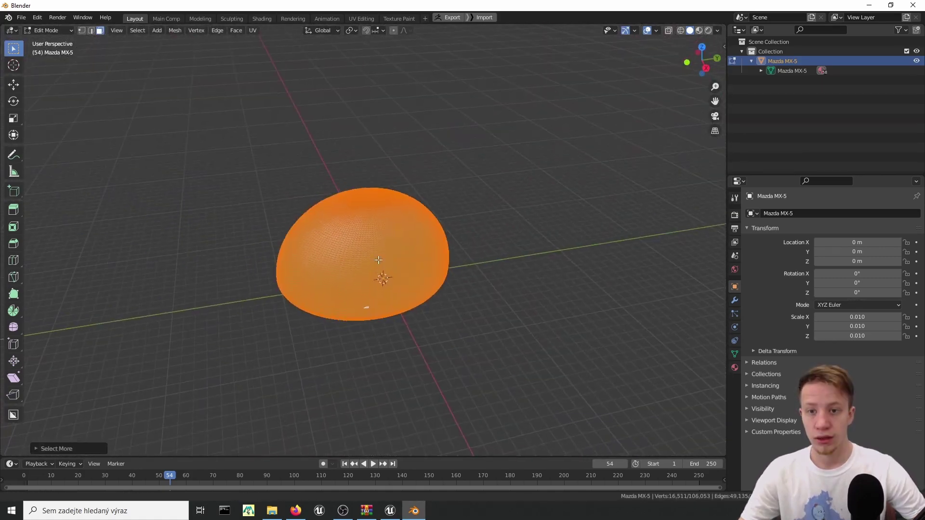
pyautogui.moveTo(378, 275); pyautogui.dragTo(426, 298, button='middle')
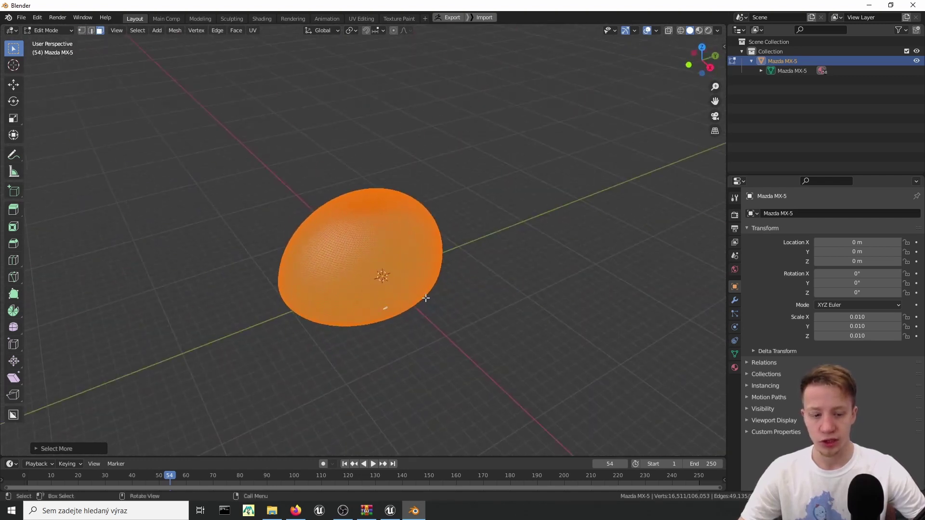
pyautogui.moveTo(509, 301); pyautogui.dragTo(433, 248, button='middle')
pyautogui.scroll(2, 454, 265)
pyautogui.press('x')
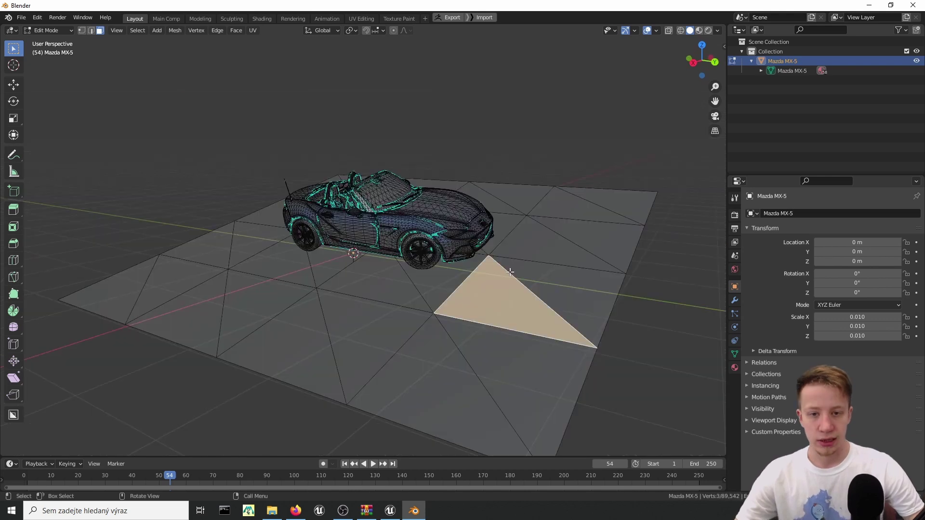
# Step: Grow the selection across the ground plane under the car, delete the plane and return to Object Mode
pyautogui.scroll(-2, 527, 276)
pyautogui.scroll(3, 530, 280)
pyautogui.press('ctrl+KP_Add')
pyautogui.press('ctrl+KP_Add')
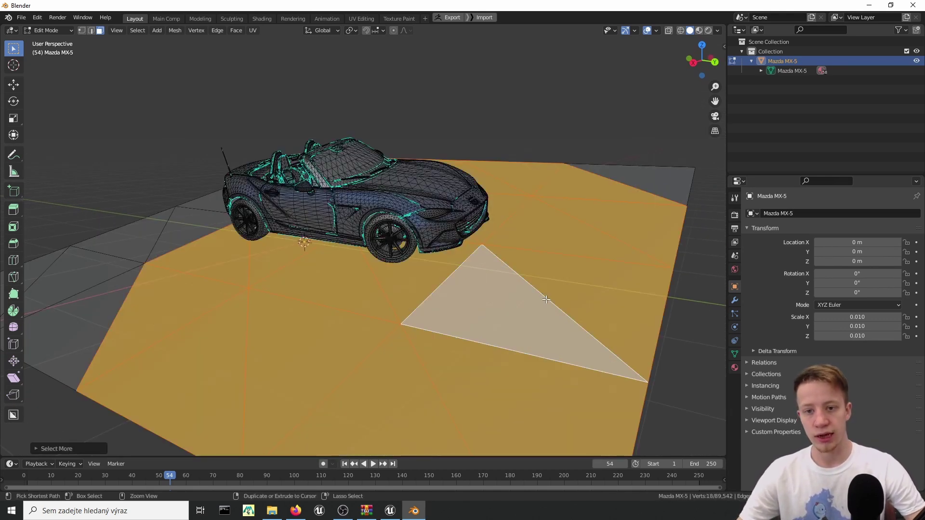
pyautogui.press('ctrl+KP_Add')
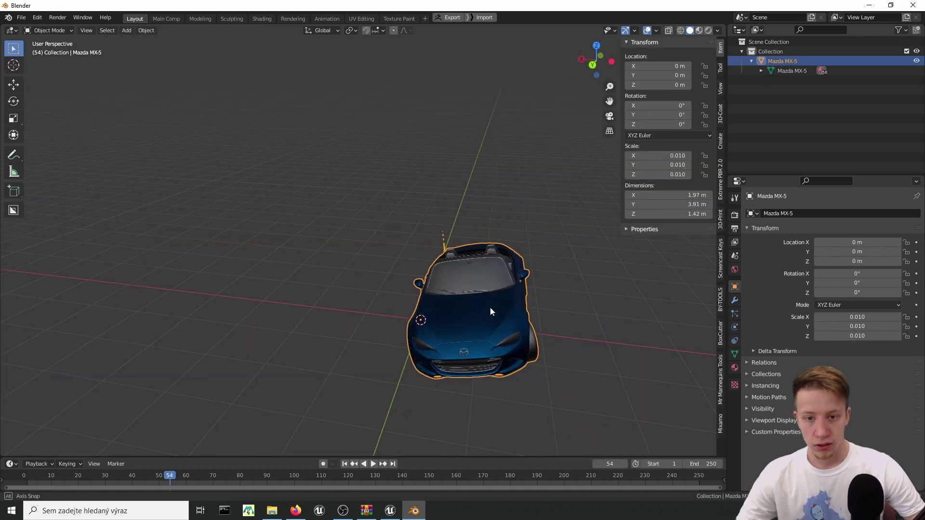
pyautogui.moveTo(490, 308); pyautogui.dragTo(491, 328, button='middle')
pyautogui.press('Tab')
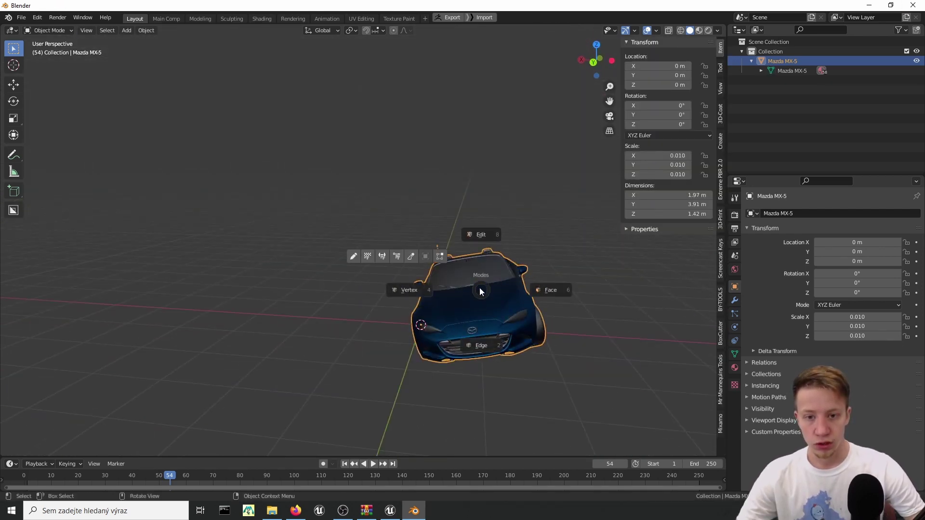
pyautogui.press('Escape')
pyautogui.press('r')
pyautogui.press('x')
pyautogui.rightClick(508, 294)
# Step: Rotate the car about -12.8° around the Y axis to level it and apply the rotation
pyautogui.press('r')
pyautogui.press('y')
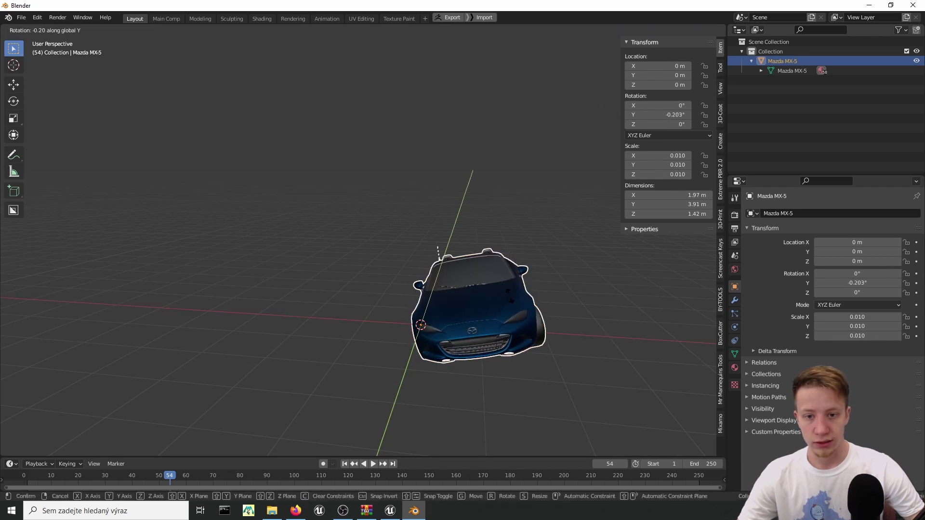
pyautogui.click(446, 306)
pyautogui.moveTo(443, 305); pyautogui.dragTo(458, 302, button='middle')
pyautogui.hotkey('ctrl', 'a')
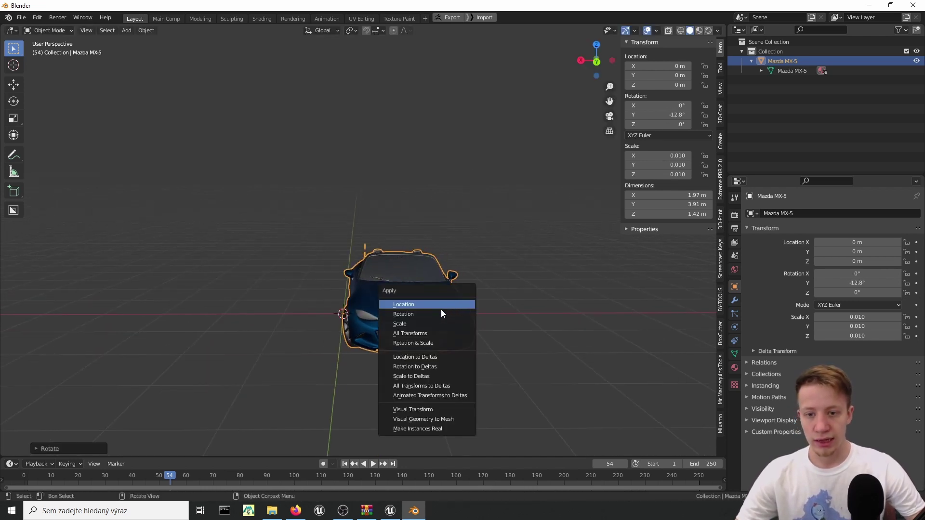
pyautogui.click(423, 314)
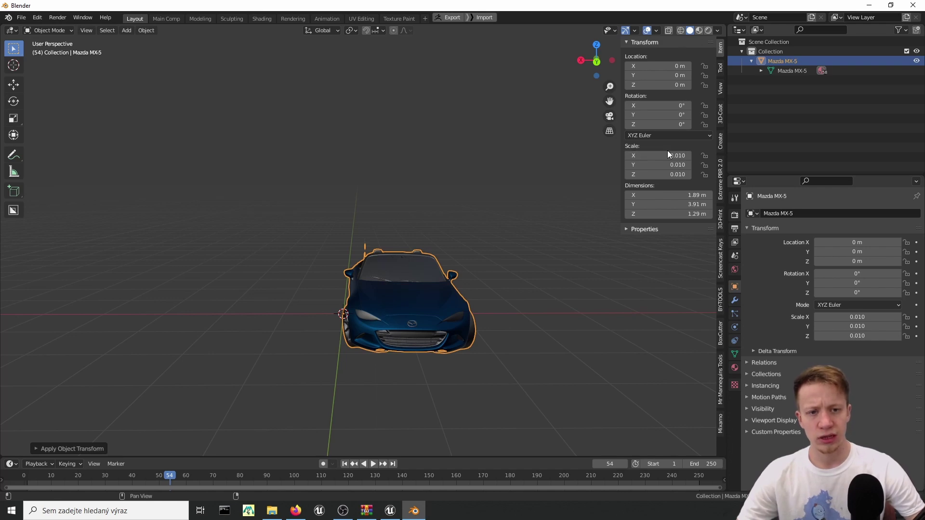
# Step: Export only the selected car as FBX, overwriting Mazda MX-5.FBX in the SketchfabTest project's Content folder
pyautogui.moveTo(316, 175); pyautogui.dragTo(521, 270, button='middle')
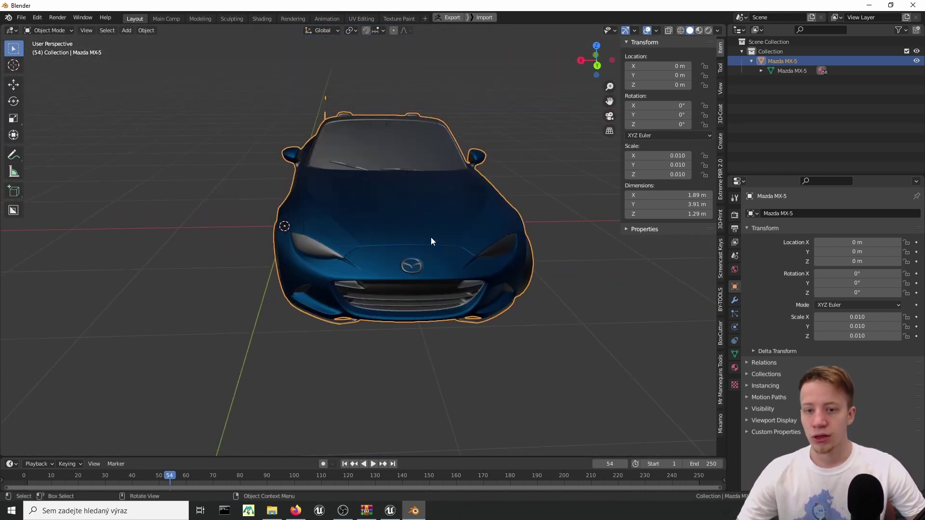
pyautogui.click(24, 19)
pyautogui.moveTo(61, 157)
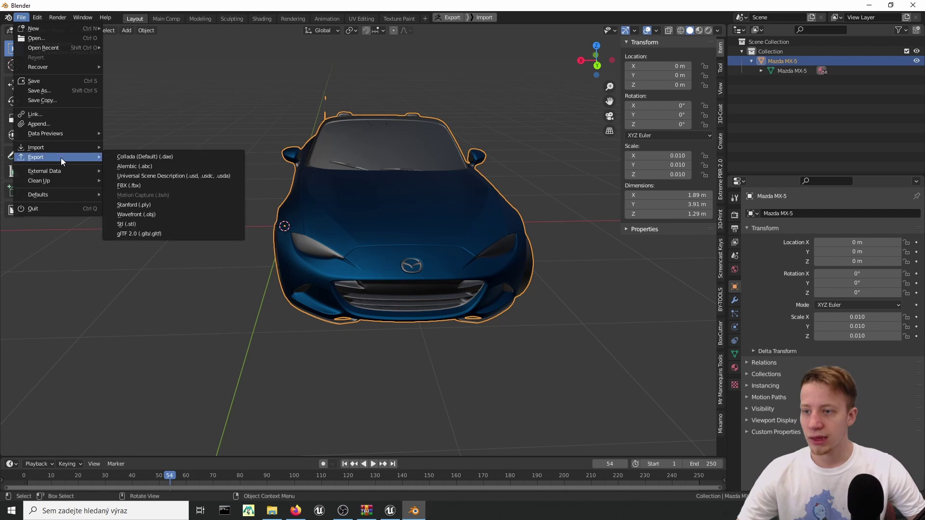
pyautogui.click(177, 184)
pyautogui.click(563, 147)
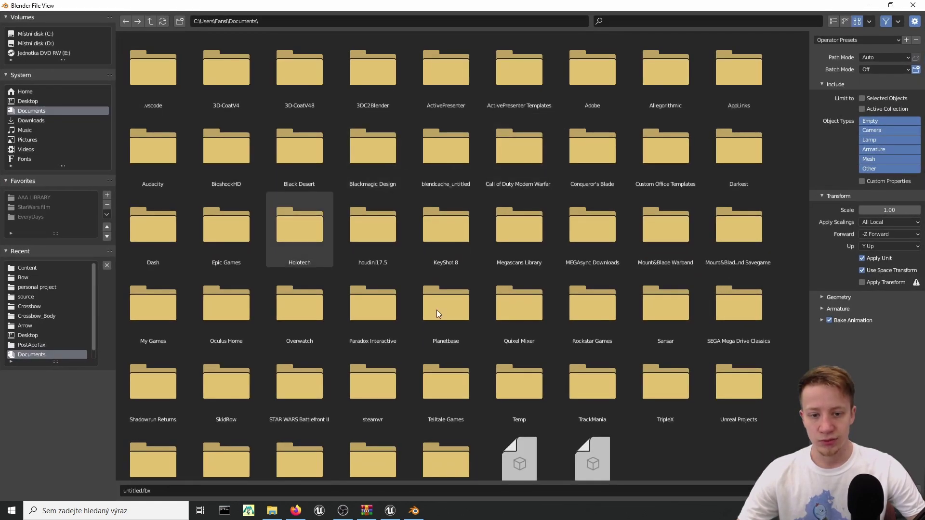
pyautogui.scroll(-2, 482, 328)
pyautogui.click(337, 20)
pyautogui.write('C:\\Users\\Fansi\\Documents\\Unreal Projects\\SketchfabTest\\Content\\')
pyautogui.press('Return')
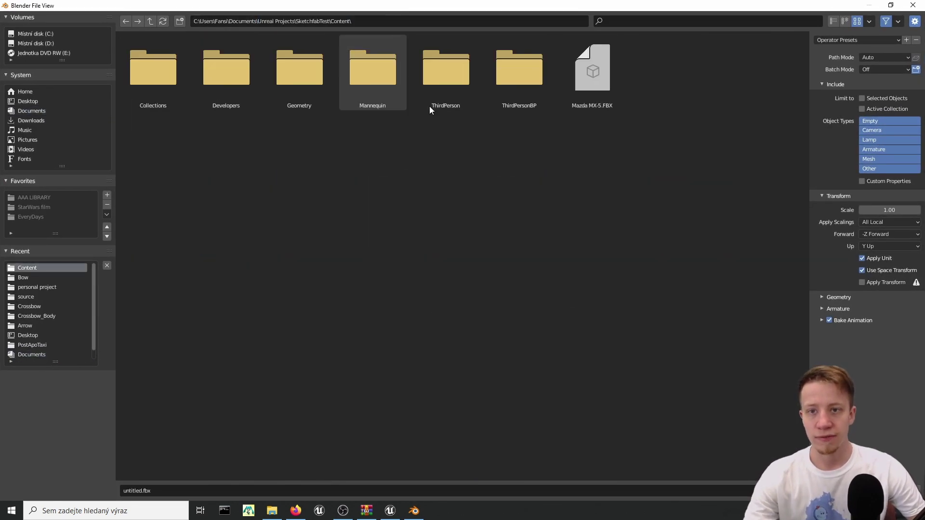
pyautogui.click(593, 82)
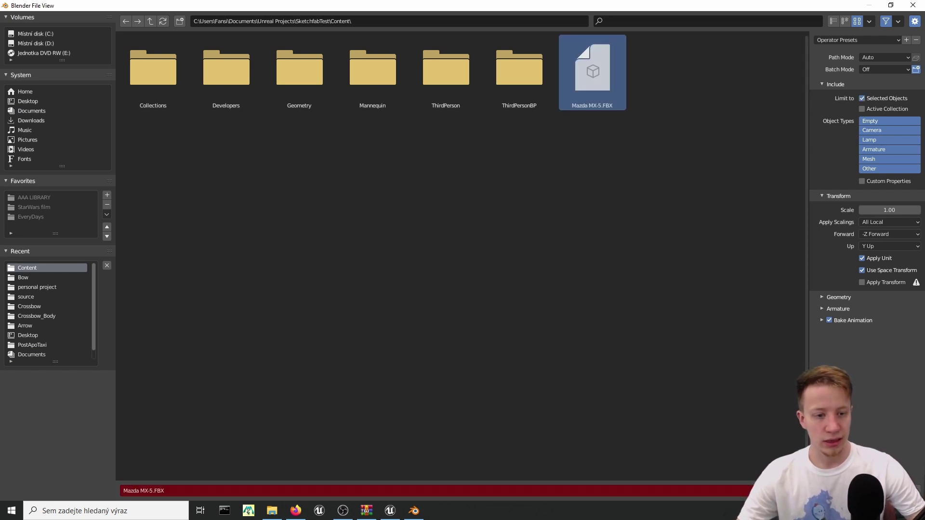
pyautogui.press('Return')
# Step: Switch to Unreal Editor and reimport the Mazda_MX-5 static mesh from its updated source file
pyautogui.scroll(-5, 466, 399)
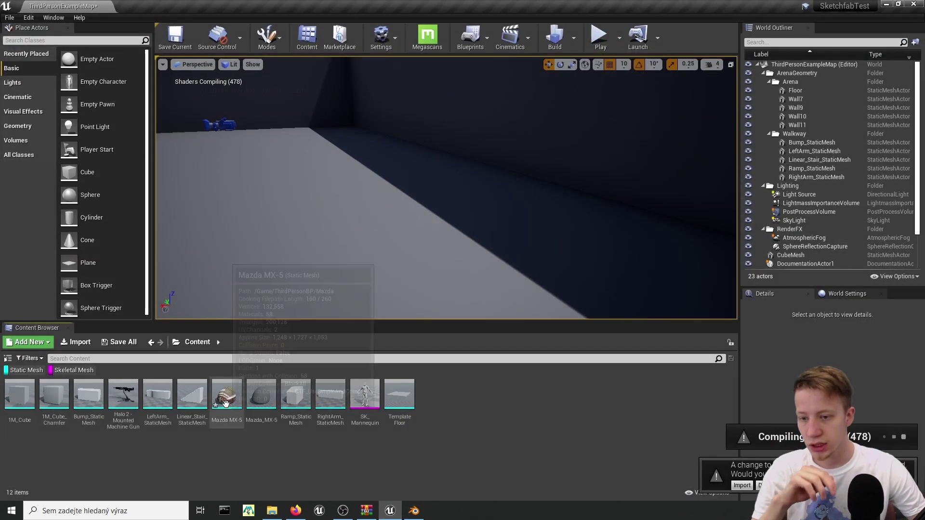
pyautogui.click(226, 398)
pyautogui.click(268, 399)
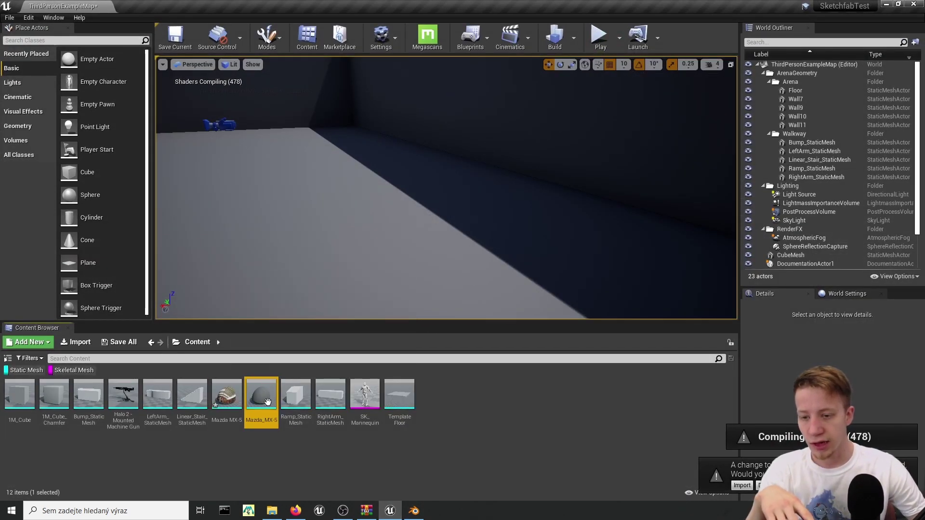
pyautogui.rightClick(268, 399)
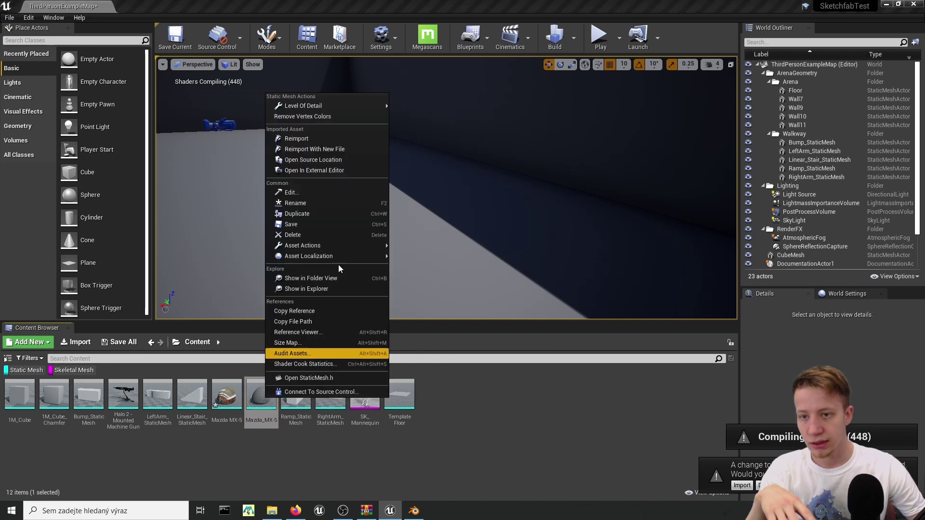
pyautogui.click(321, 138)
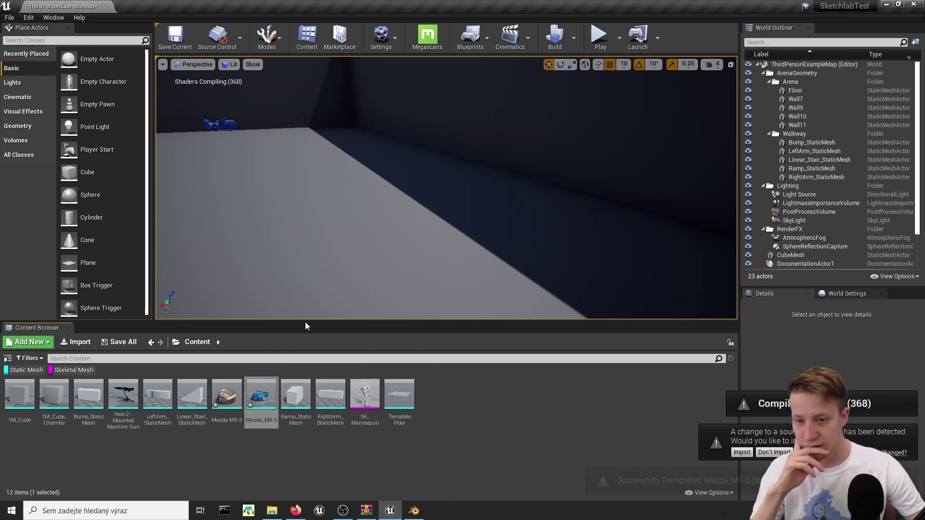
# Step: Open the Mazda_MX-5 static mesh in its editor and inspect the cleaned-up car from the rear and front
pyautogui.doubleClick(271, 411)
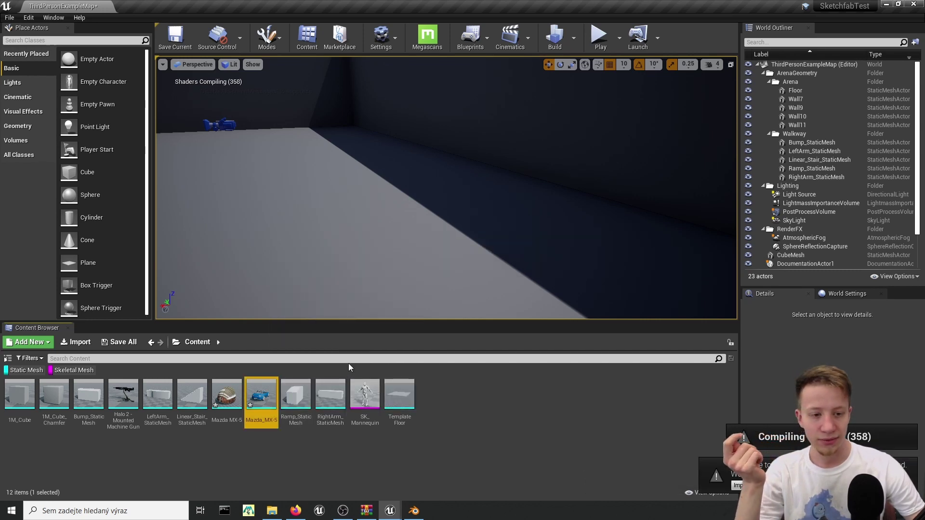
pyautogui.scroll(-5, 411, 274)
pyautogui.scroll(8, 403, 281)
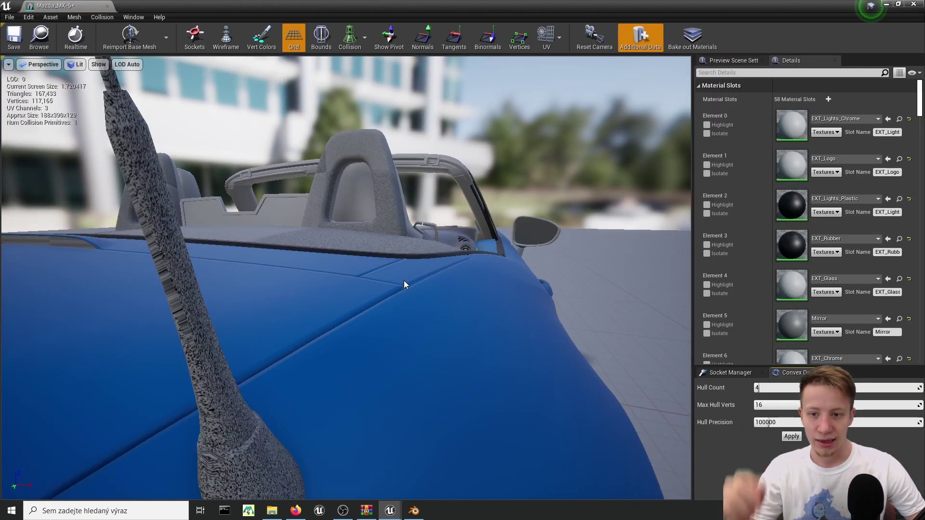
pyautogui.scroll(-6, 403, 280)
pyautogui.moveTo(404, 280); pyautogui.dragTo(183, 285, button='right')
pyautogui.press('d')
pyautogui.moveTo(332, 279)
pyautogui.mouseDown(button='right')
pyautogui.moveTo(255, 277)
pyautogui.moveTo(313, 294)
pyautogui.moveTo(337, 290)
pyautogui.mouseUp(button='right')
pyautogui.press('a')
pyautogui.press('w')
# Step: Show the simple collision on the Mazda_MX-5 mesh, examine it around the car and close the mesh editor
pyautogui.click(365, 37)
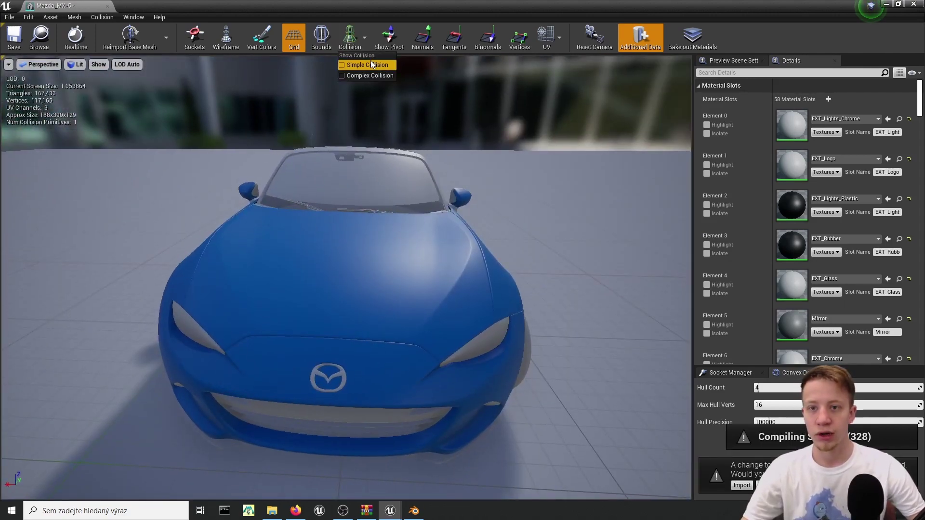
pyautogui.click(369, 62)
pyautogui.press('d')
pyautogui.moveTo(425, 149); pyautogui.dragTo(350, 159, button='right')
pyautogui.press('s')
pyautogui.press('d')
pyautogui.press('a')
pyautogui.press('w')
pyautogui.click(914, 3)
# Step: Place the Mazda_MX-5 static mesh on the open floor of the ThirdPersonExampleMap level
pyautogui.moveTo(414, 231); pyautogui.dragTo(327, 258, button='right')
pyautogui.moveTo(261, 394); pyautogui.dragTo(355, 213)
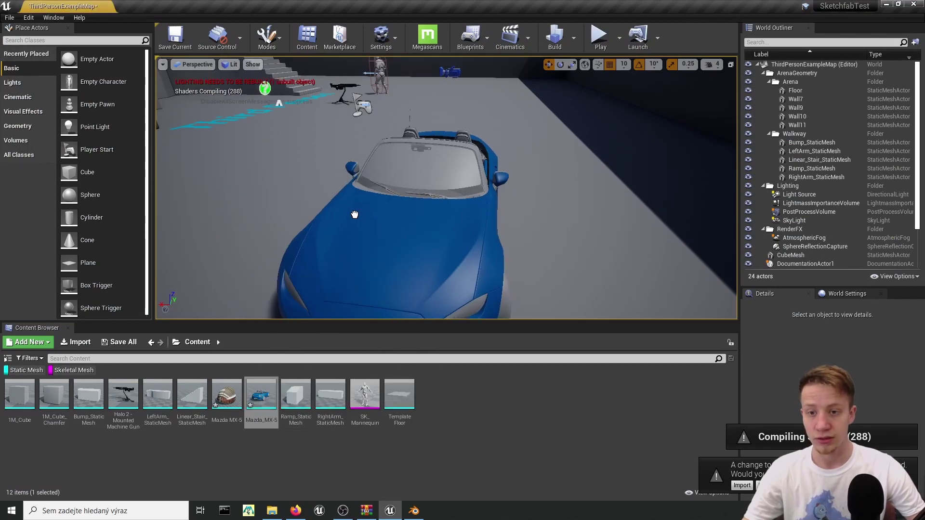
# Step: Play the level, run the character around the car and the machine gun to check scale and collision, and stop playing
pyautogui.hotkey('alt', 'p')
pyautogui.press('w')
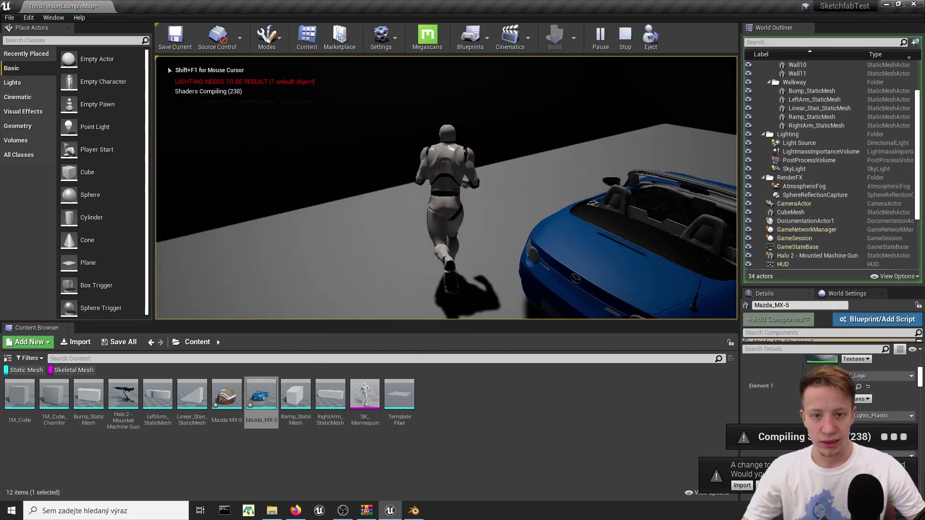
pyautogui.press('w')
pyautogui.press('a')
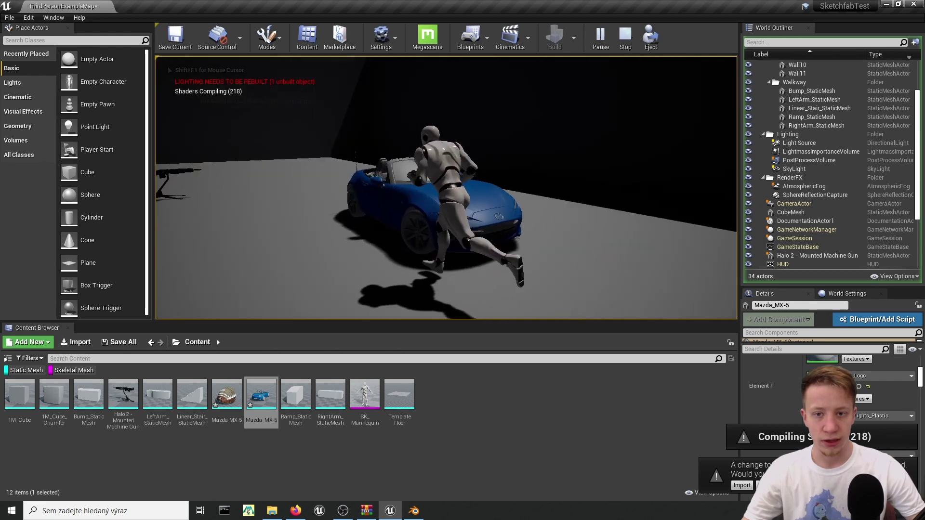
pyautogui.press('w')
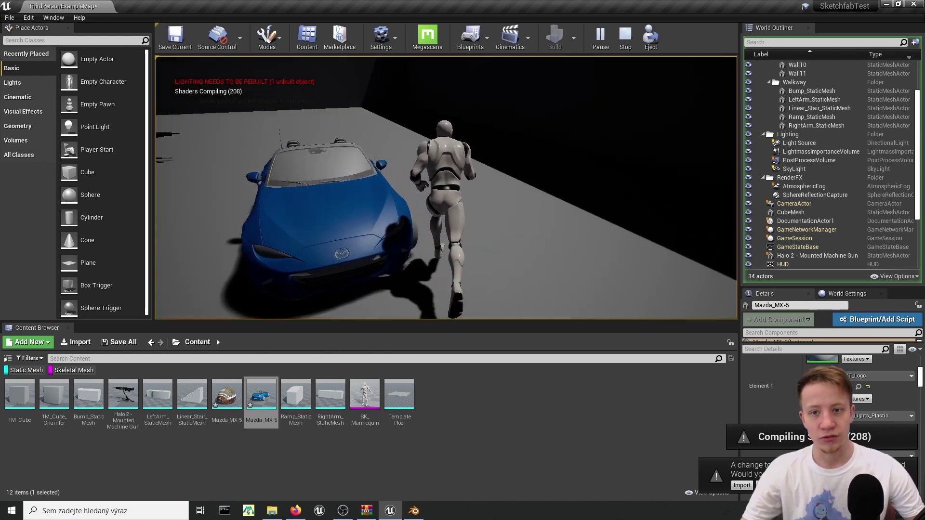
pyautogui.press('w')
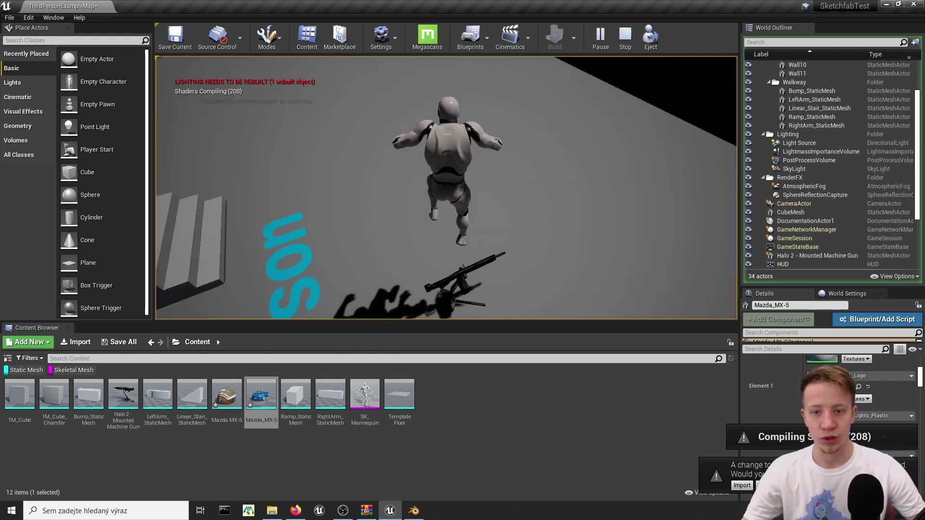
pyautogui.press('w')
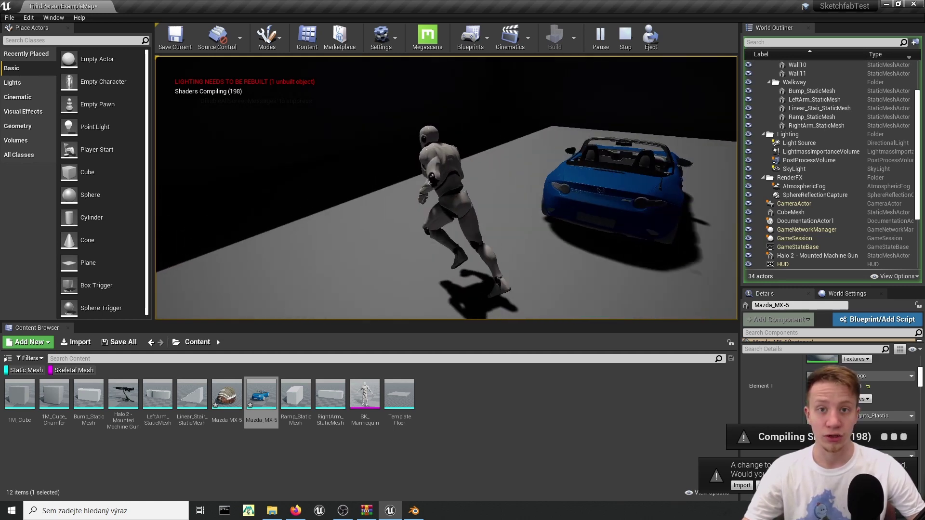
pyautogui.press('w')
pyautogui.press('Escape')
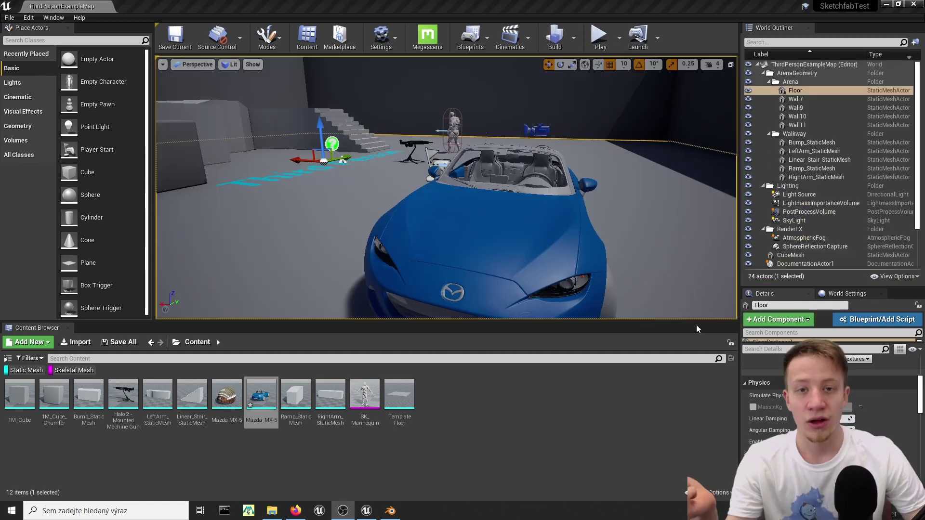
pyautogui.moveTo(440, 170); pyautogui.dragTo(420, 173, button='right')
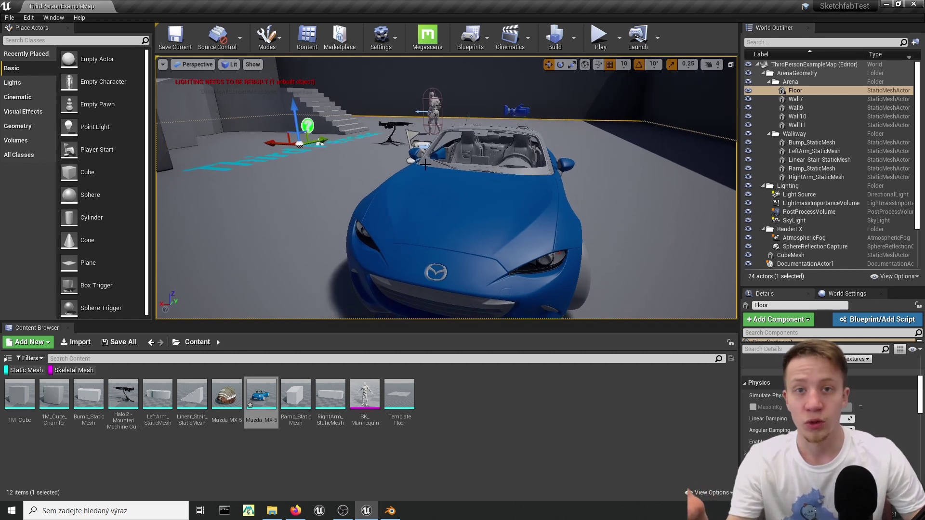